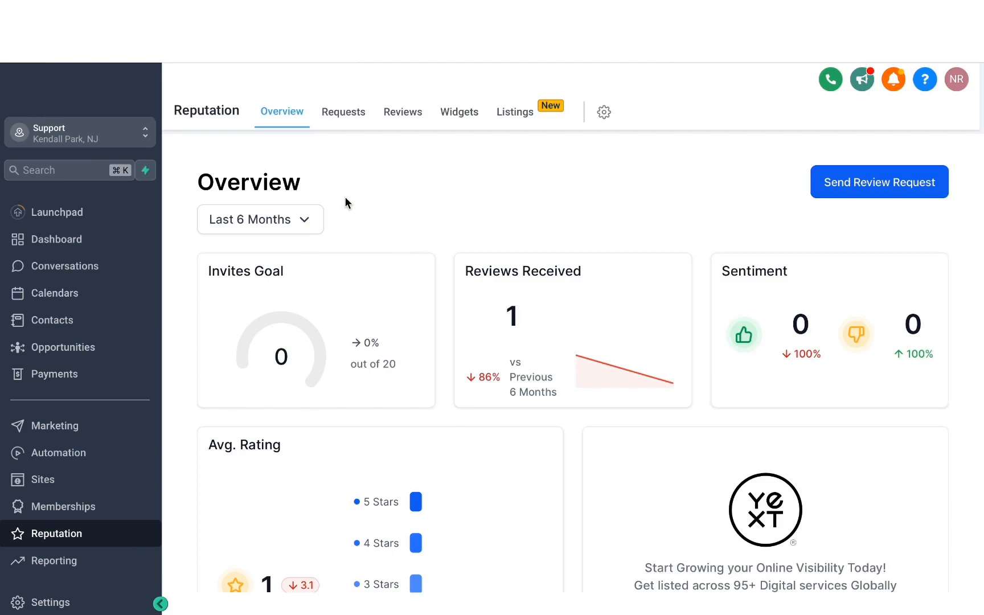
Open the Integrations page in the location's settings.
left_click(51, 602)
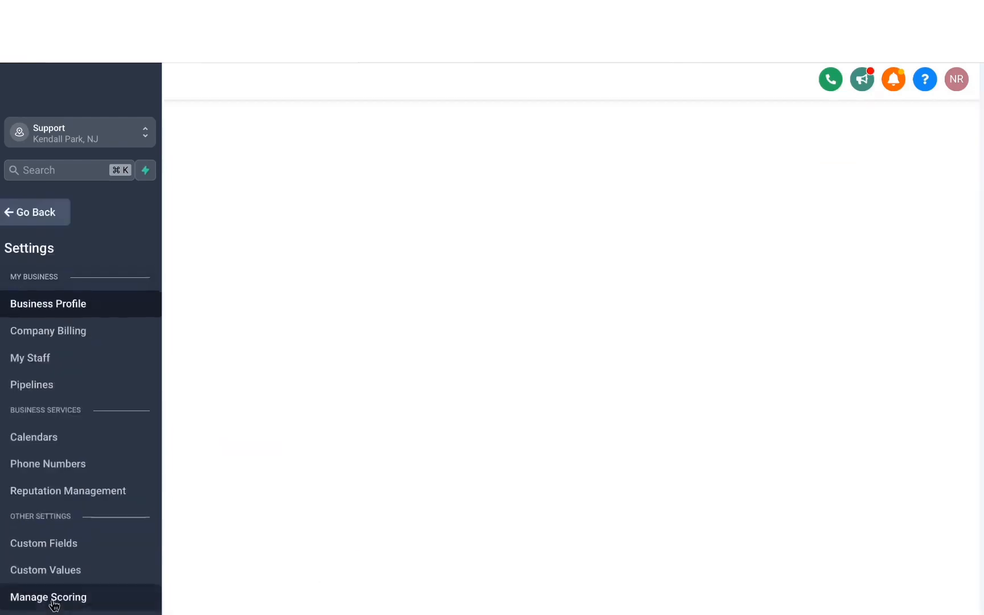
scroll(38, 376, "down", 4)
scroll(39, 377, "down", 1)
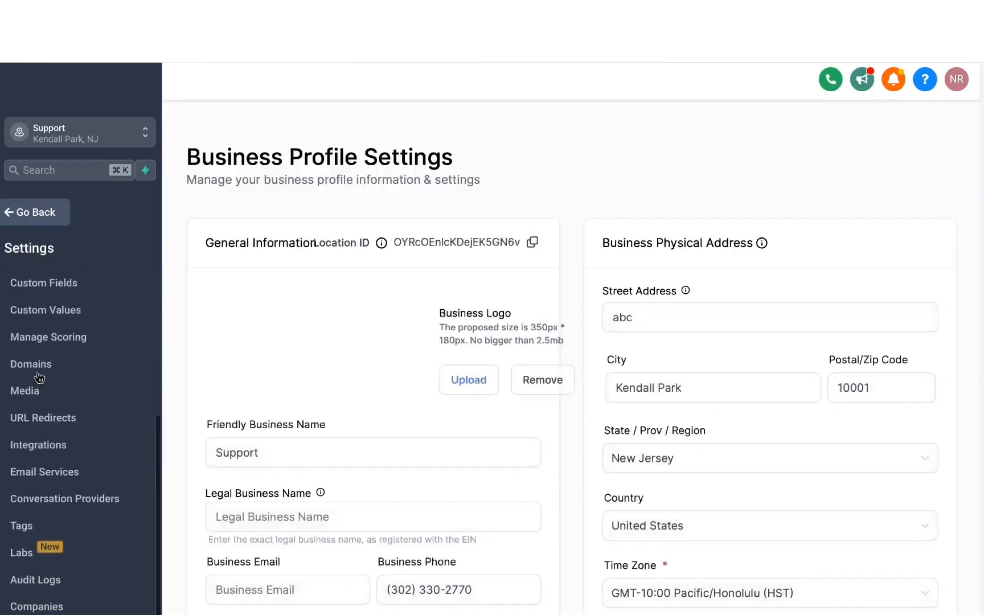
left_click(37, 449)
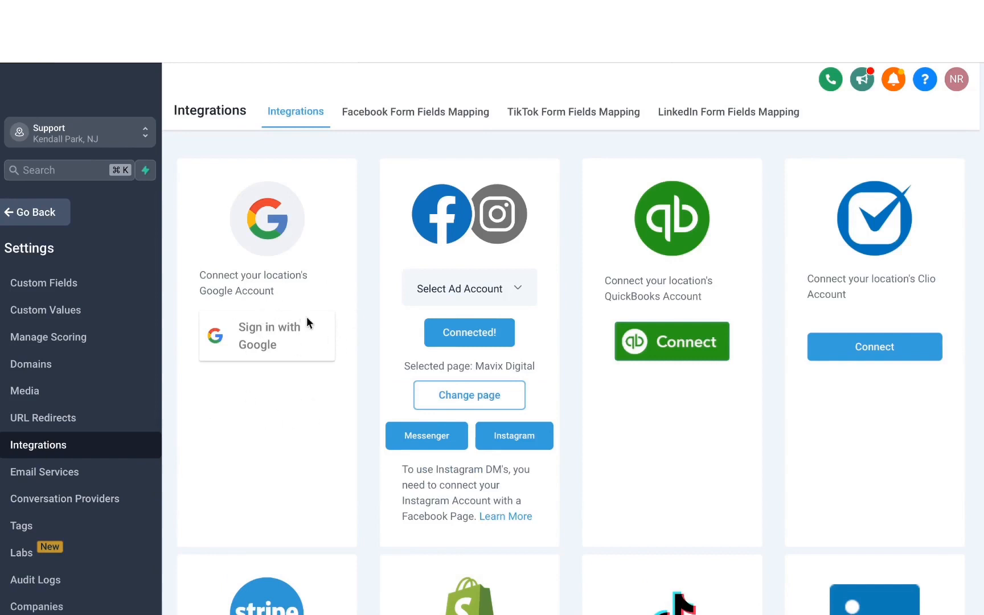
Connect the location's Google account by signing in with Google and granting Lead Connector the requested access.
left_click(266, 335)
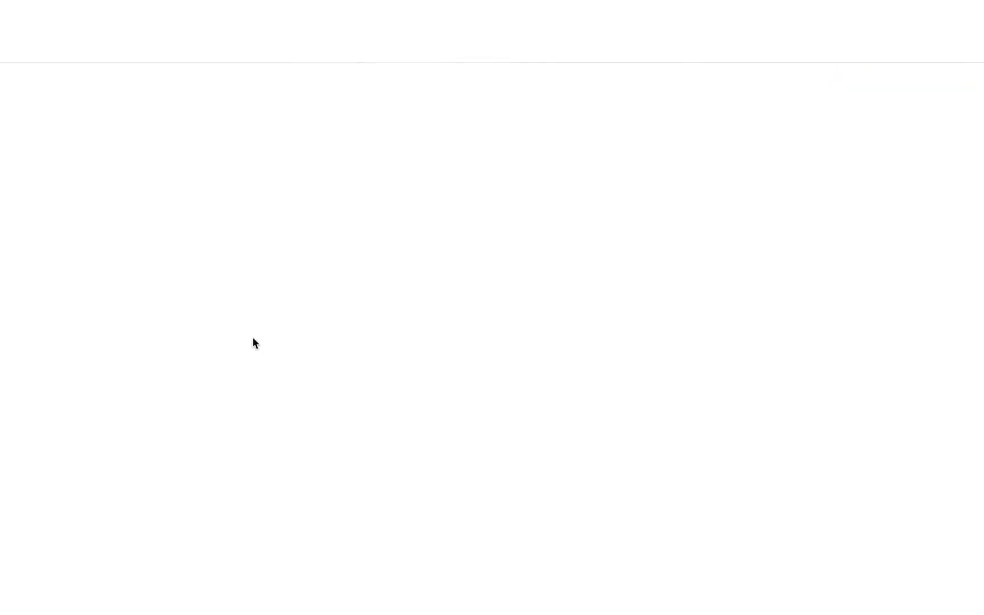
left_click(427, 250)
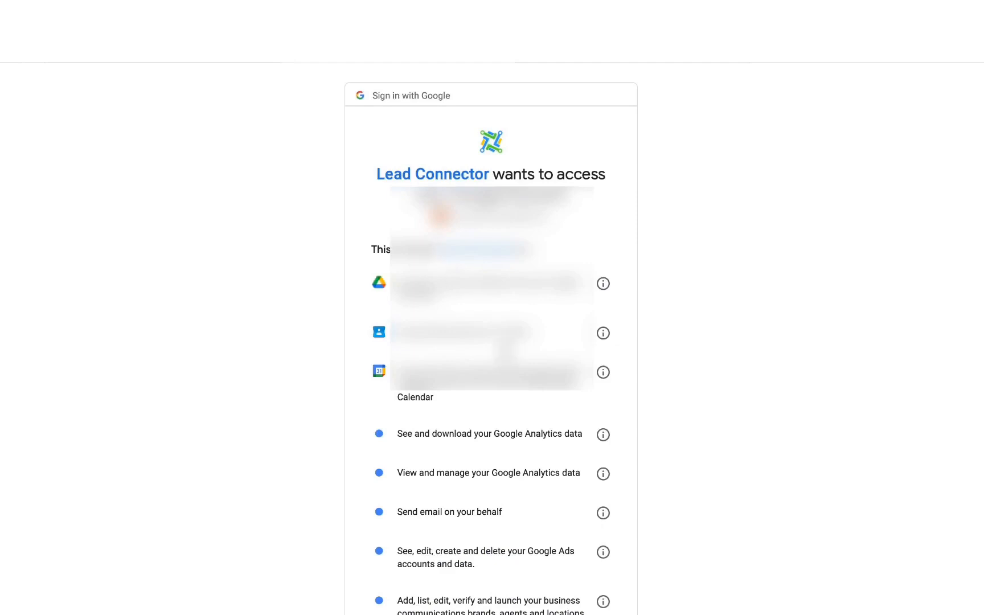
scroll(538, 502, "down", 5)
left_click(540, 527)
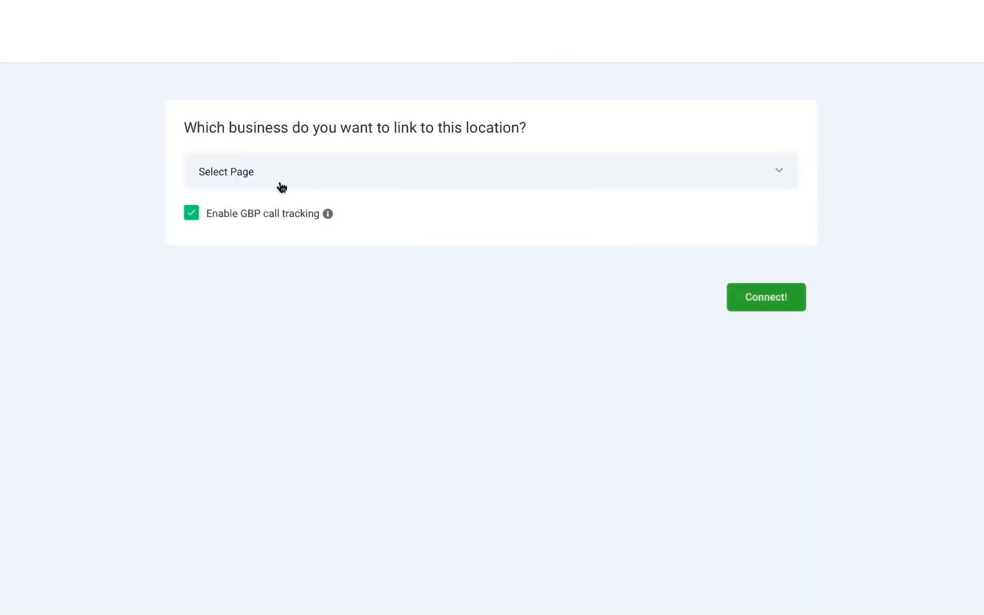
Link the American Hair Co. business page to this location with GBP call tracking disabled.
left_click(278, 179)
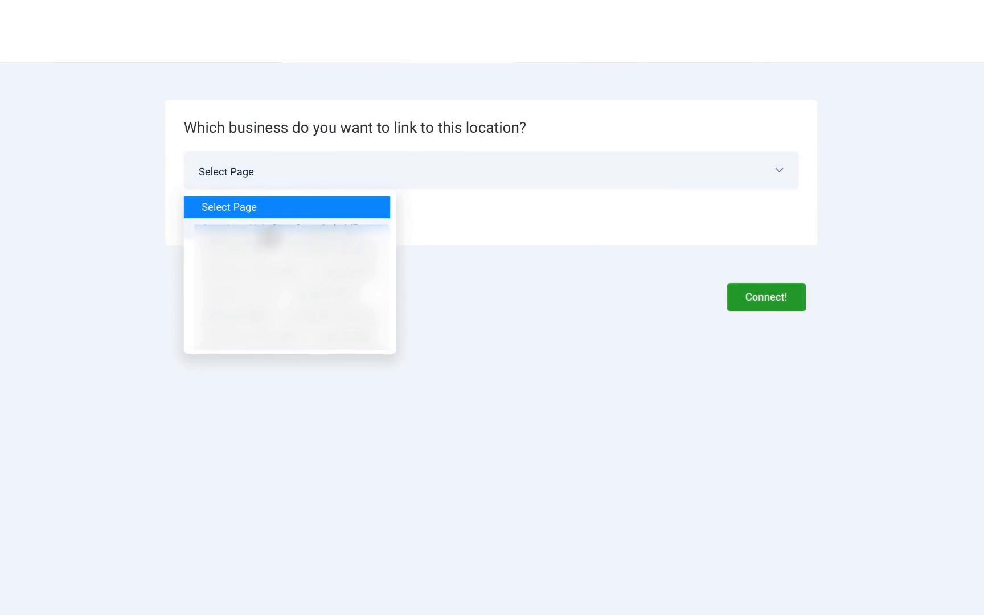
left_click(269, 236)
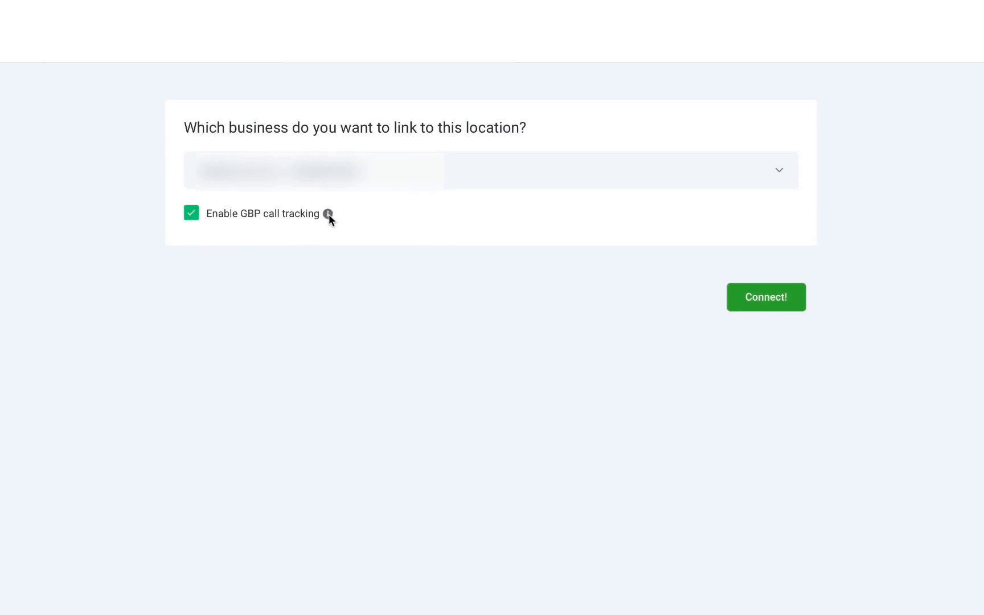
mouse_move(328, 215)
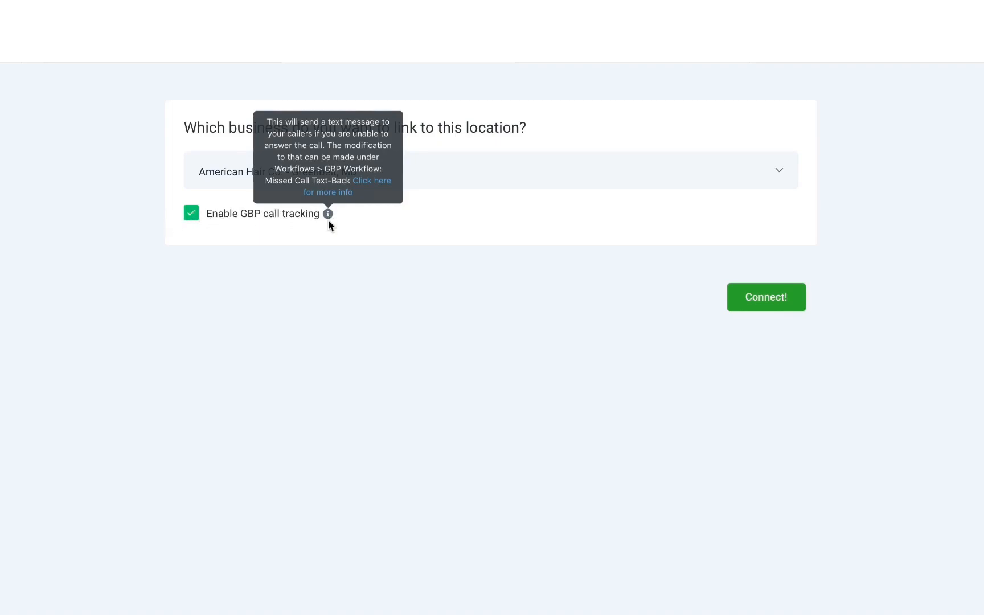
left_click(194, 215)
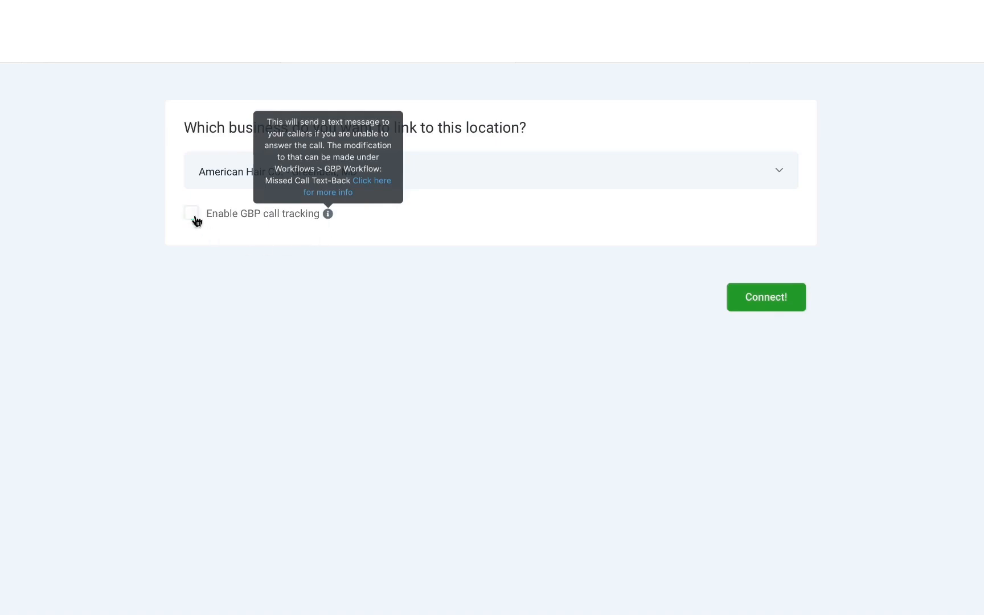
left_click(759, 296)
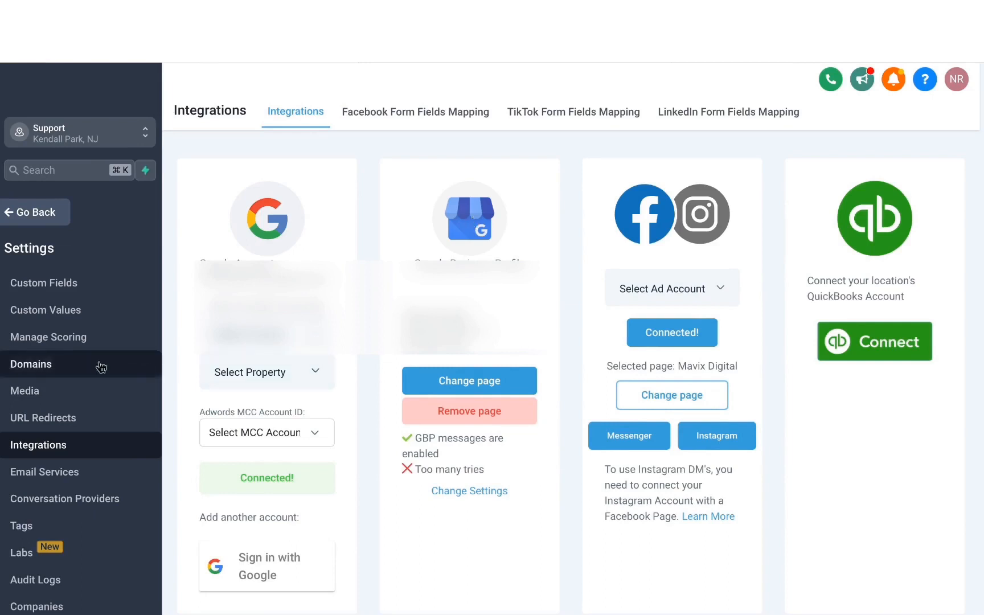
Open the Reputation Management settings and select the existing review link for replacement.
scroll(97, 364, "up", 3)
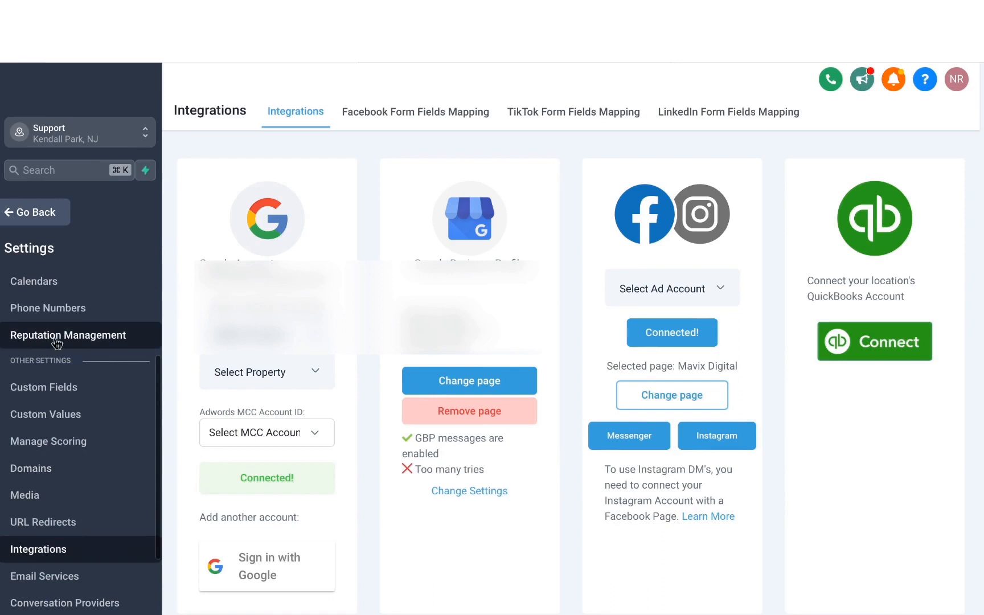
left_click(56, 342)
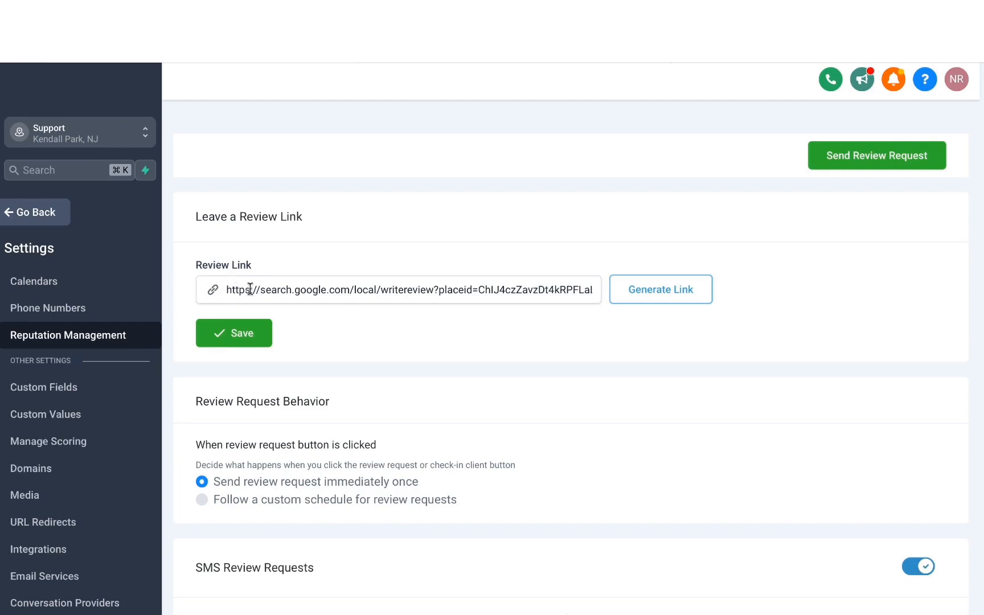
triple_click(302, 291)
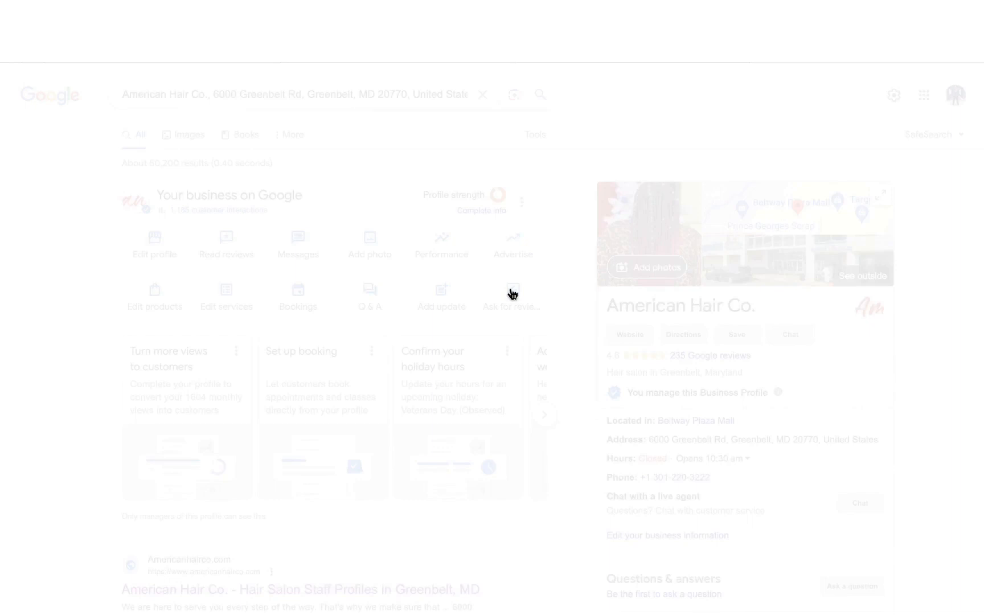
left_click(512, 293)
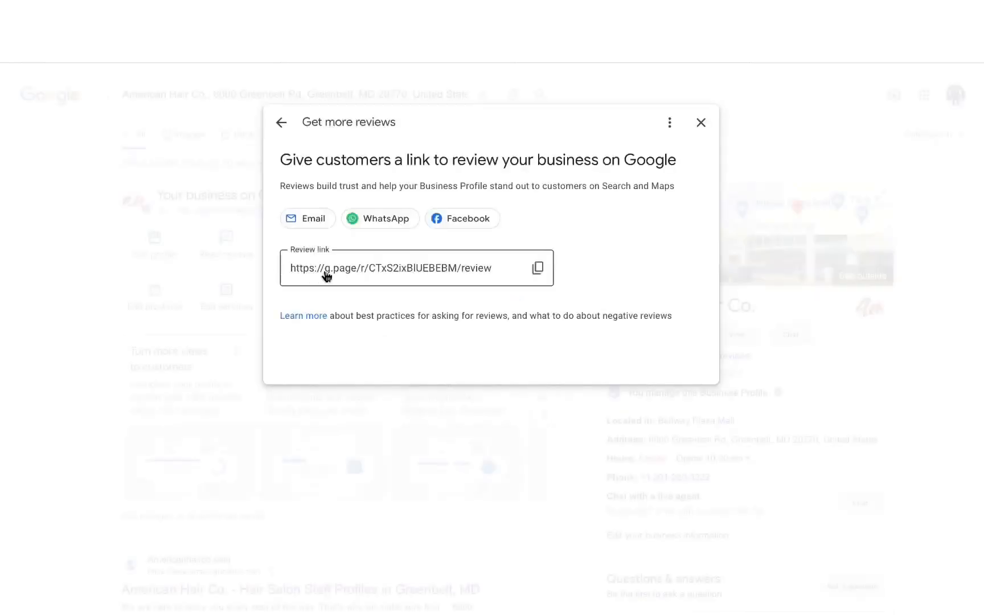
left_click(537, 267)
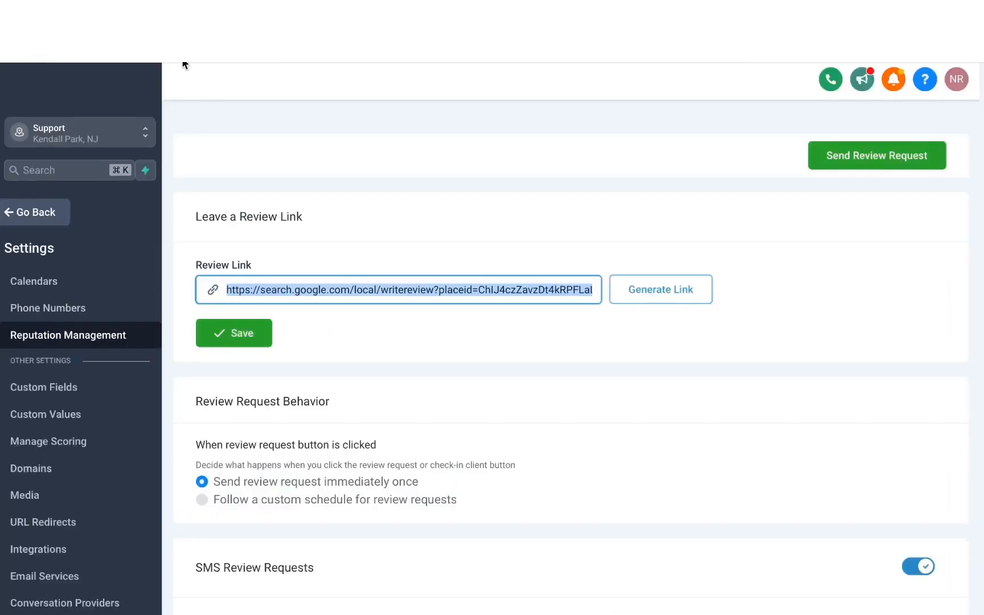
left_click(421, 285)
key("super+a")
key("super+v")
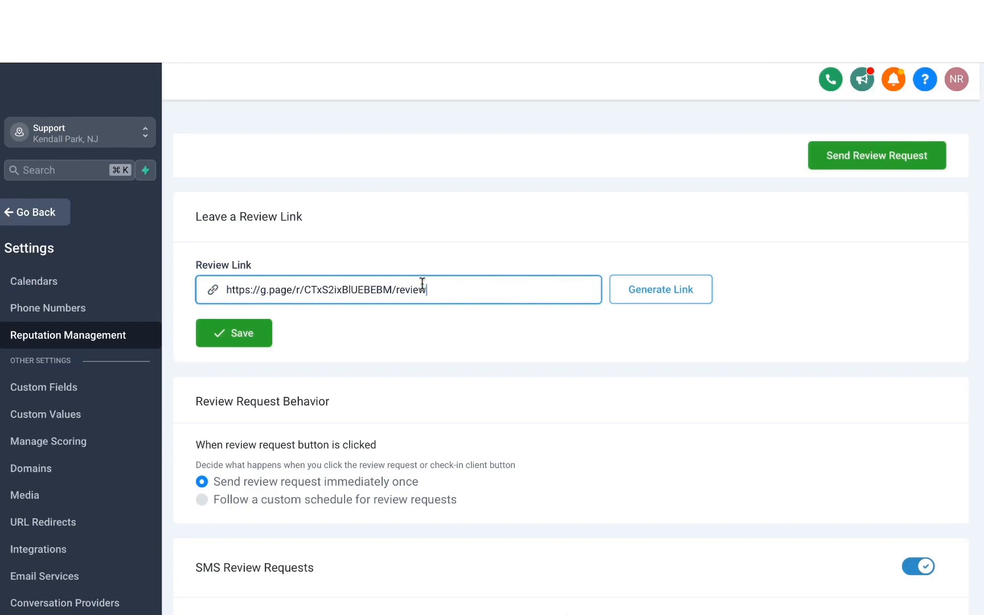
left_click(235, 333)
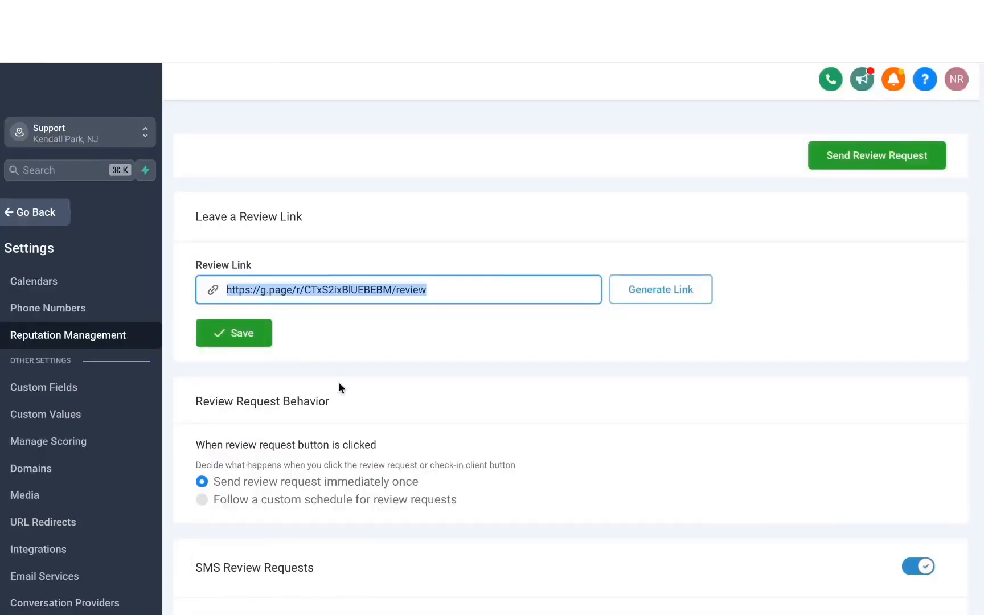
Set the review request behavior to follow a custom schedule for review requests.
scroll(338, 387, "down", 3)
scroll(338, 381, "down", 1)
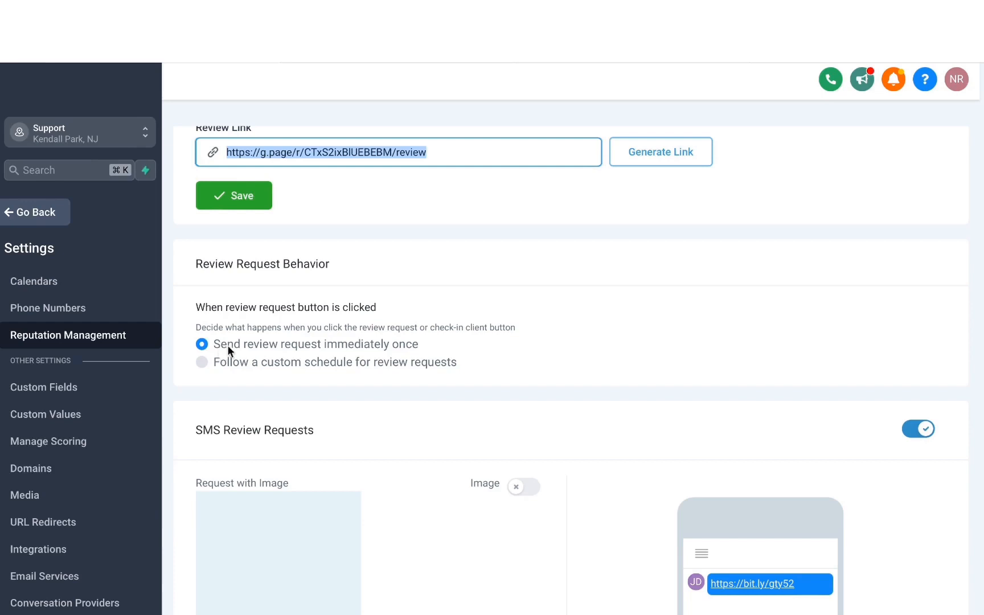
scroll(233, 346, "down", 1)
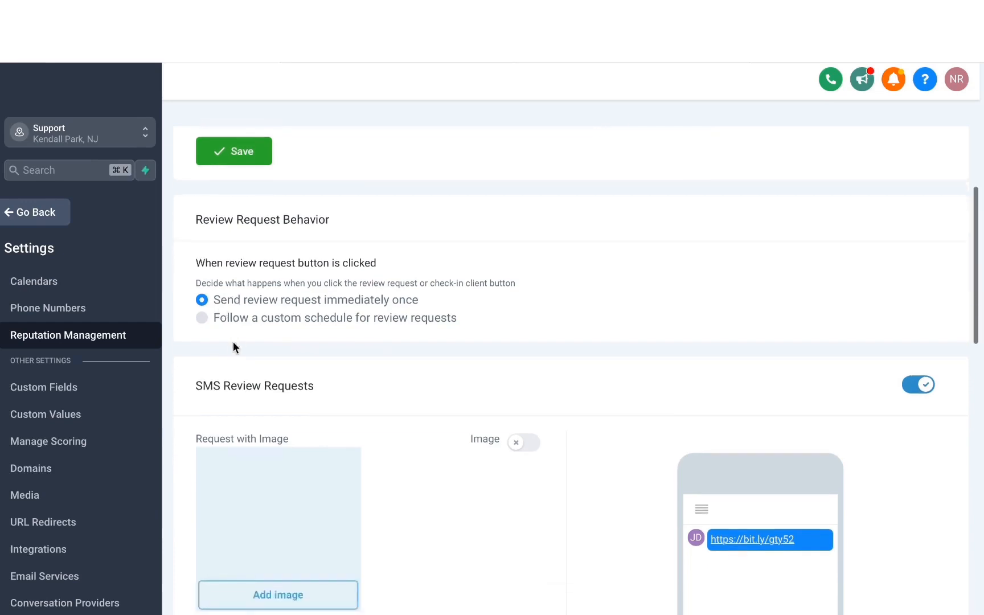
left_click(203, 318)
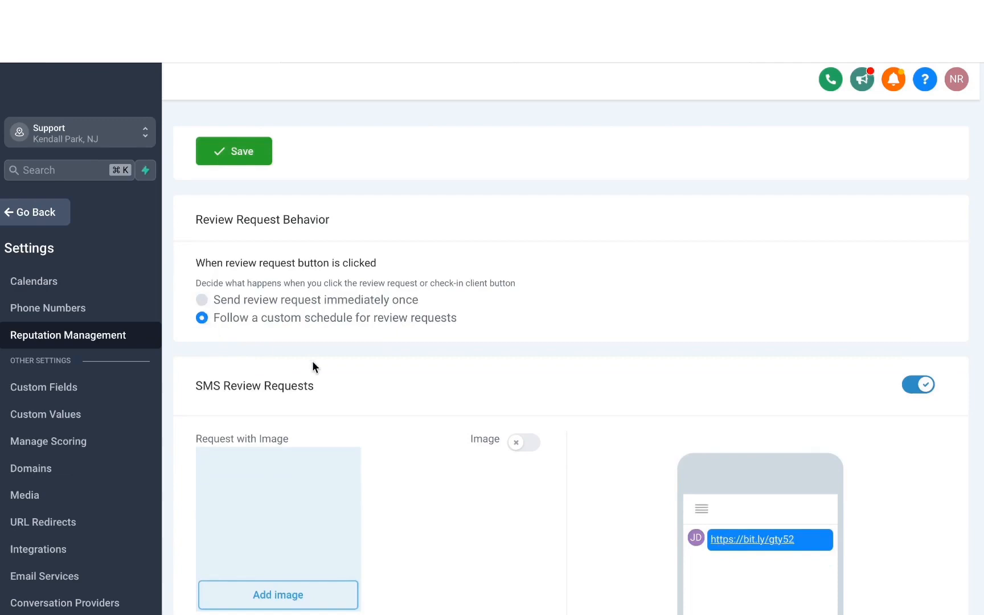
Examine the send-time and repeat options for the SMS and email review requests.
scroll(312, 360, "down", 5)
scroll(312, 367, "down", 10)
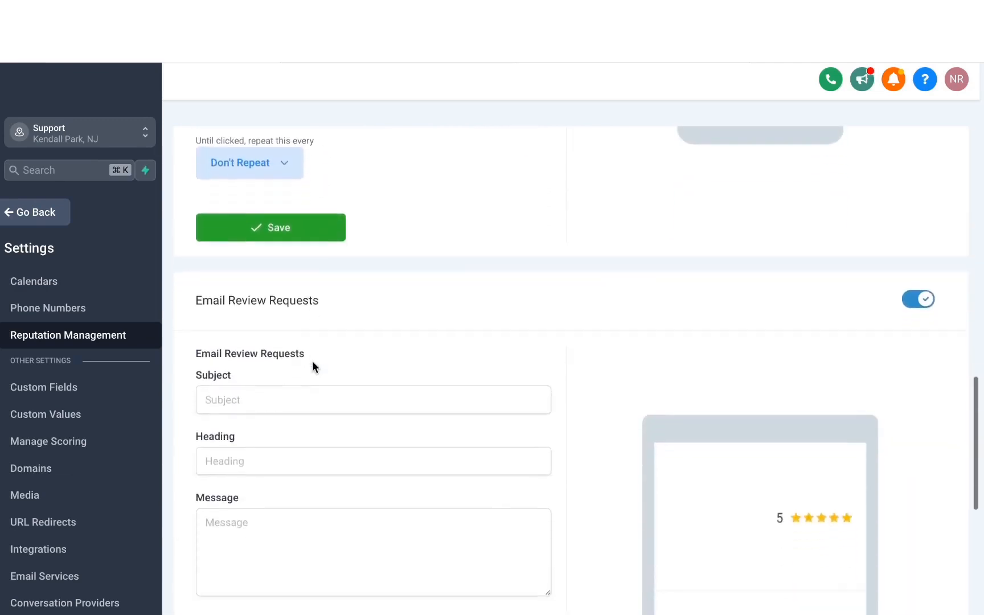
scroll(314, 367, "up", 6)
scroll(364, 431, "down", 1)
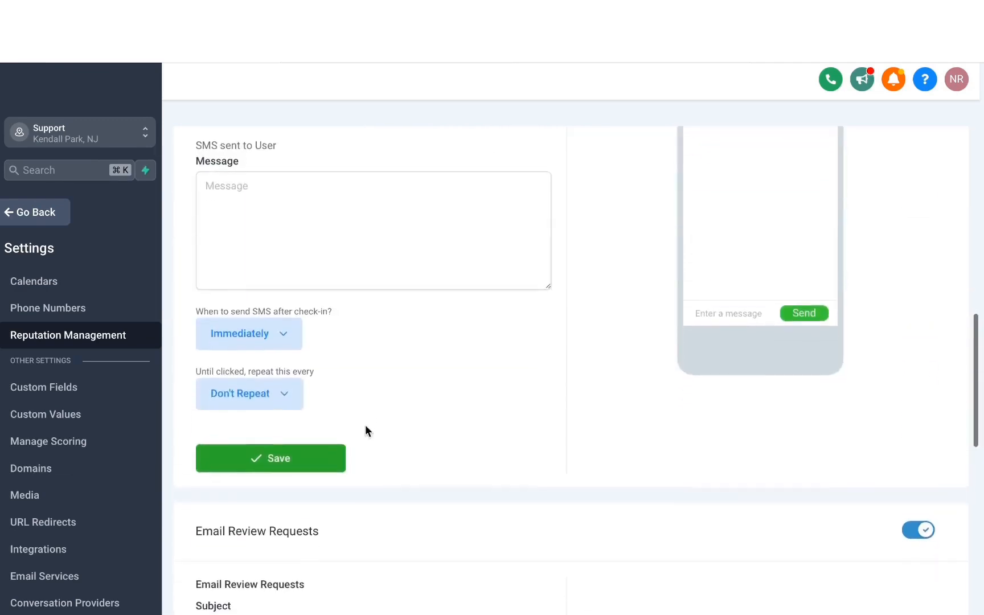
left_click(258, 335)
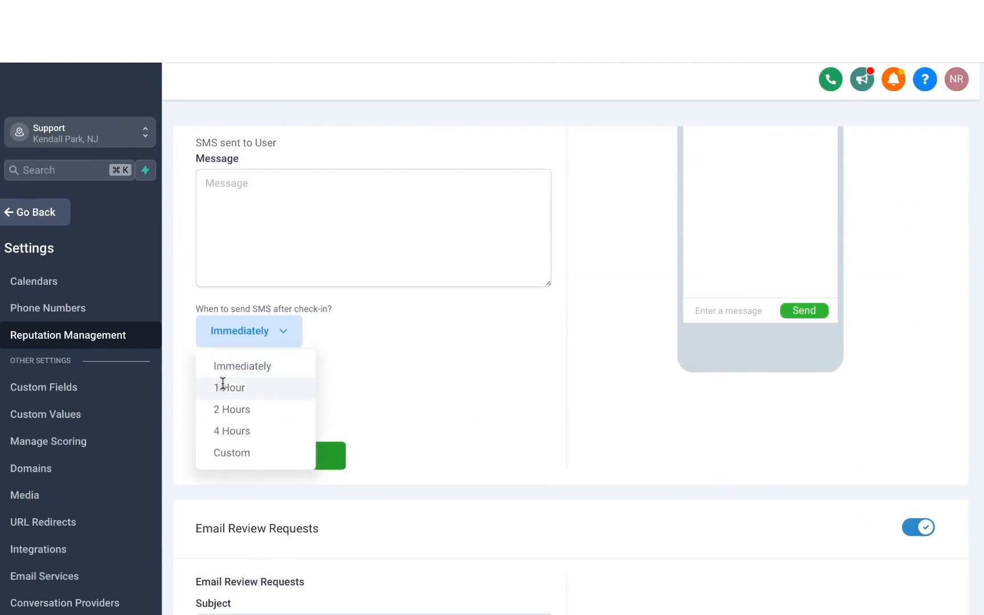
left_click(314, 388)
left_click(295, 392)
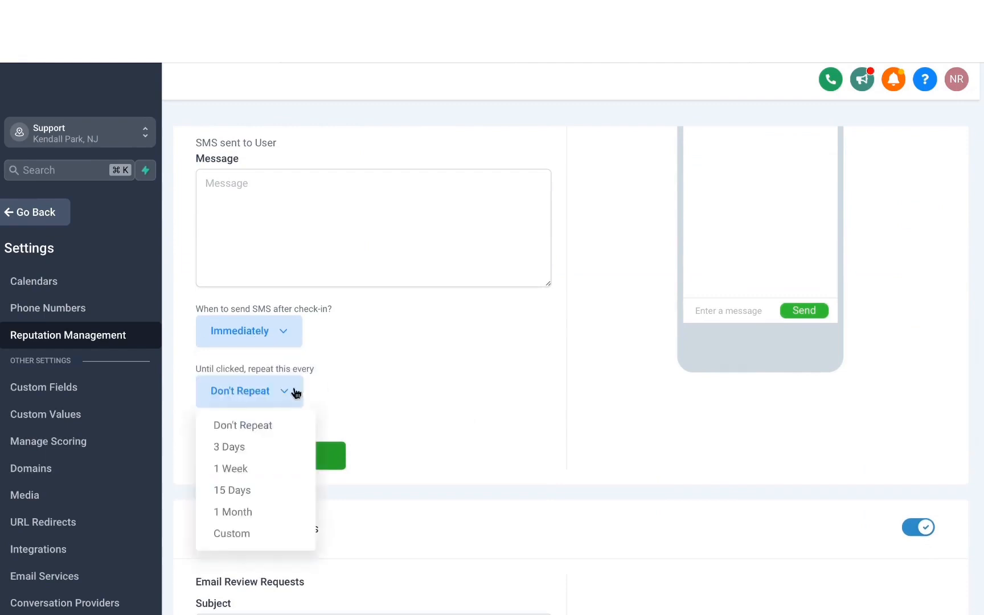
left_click(333, 410)
scroll(338, 377, "down", 10)
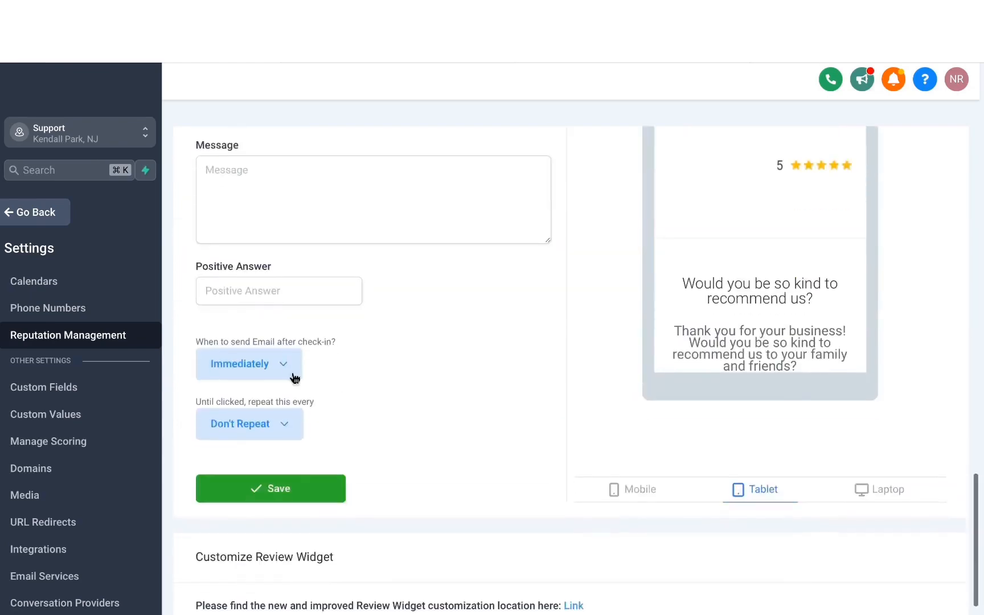
left_click(270, 367)
scroll(274, 376, "up", 10)
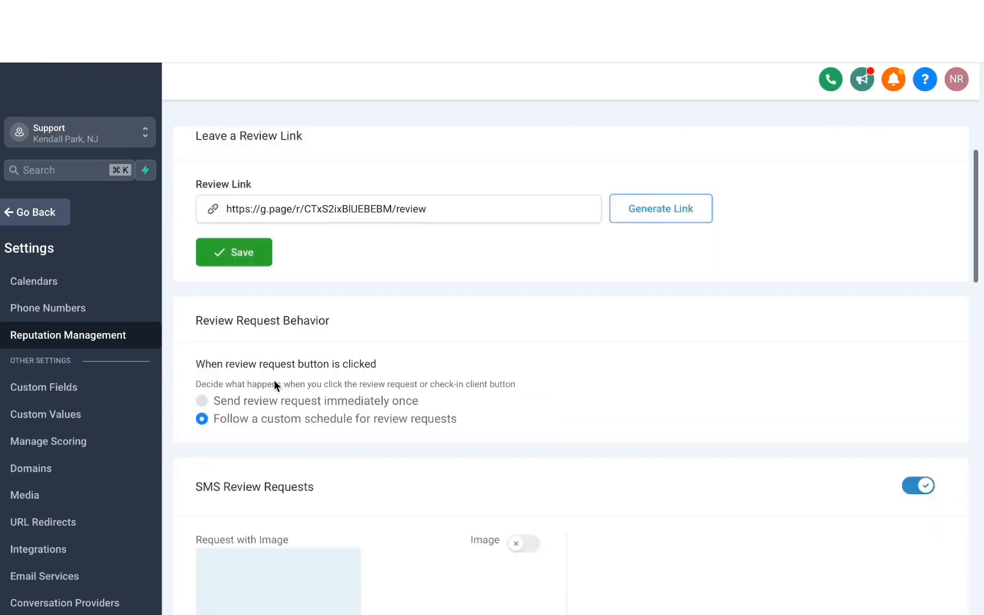
Set the review request behavior to send immediately once and enable the image option for SMS review requests.
left_click(213, 400)
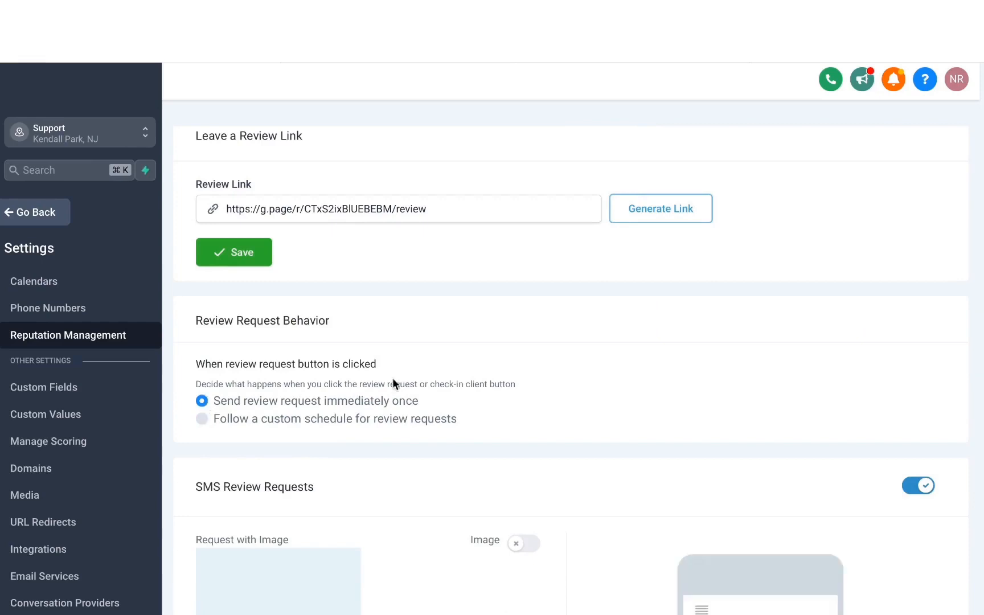
scroll(392, 383, "down", 5)
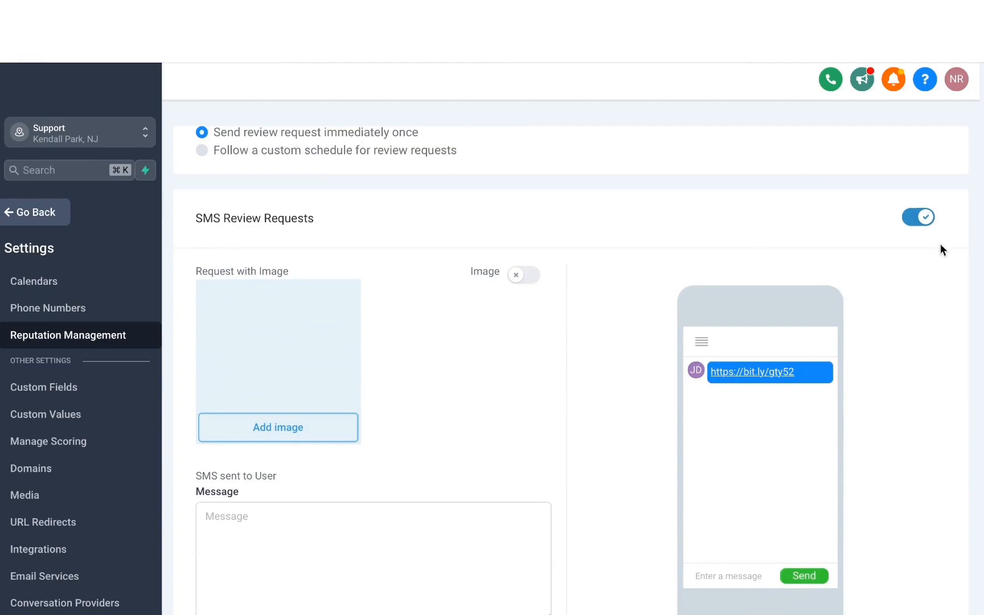
scroll(618, 255, "down", 2)
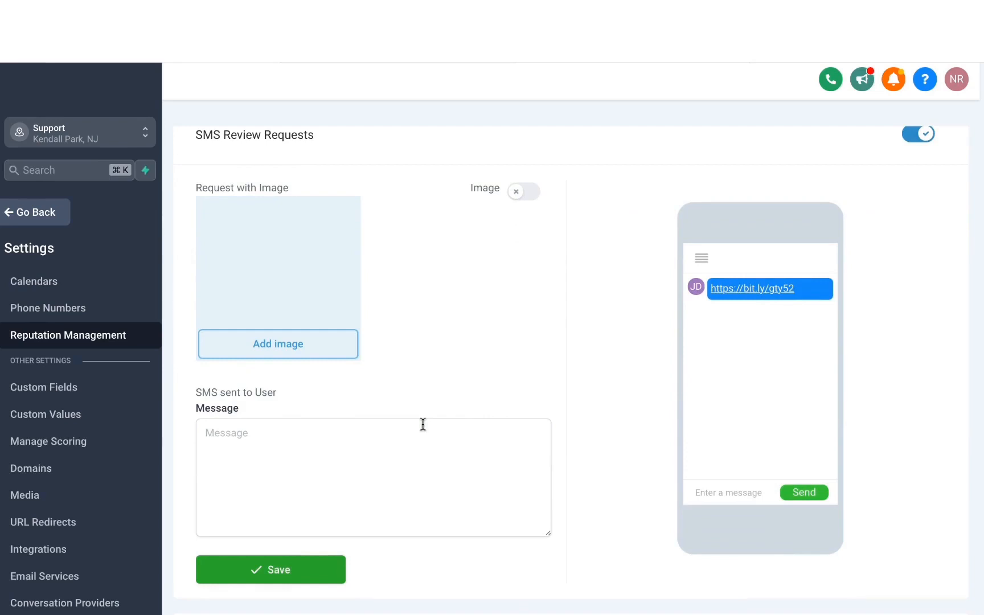
left_click(529, 196)
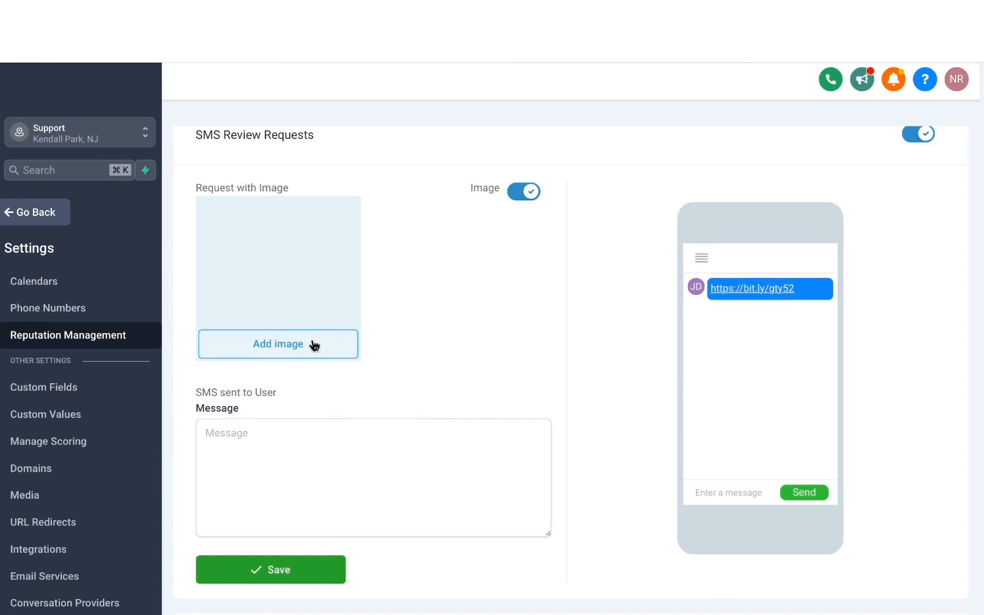
Write and save an SMS message greeting {{contact.first_name}}, thanking them for their business, asking for feedback and signed {{location.name}}.
scroll(312, 408, "down", 3)
left_click(251, 344)
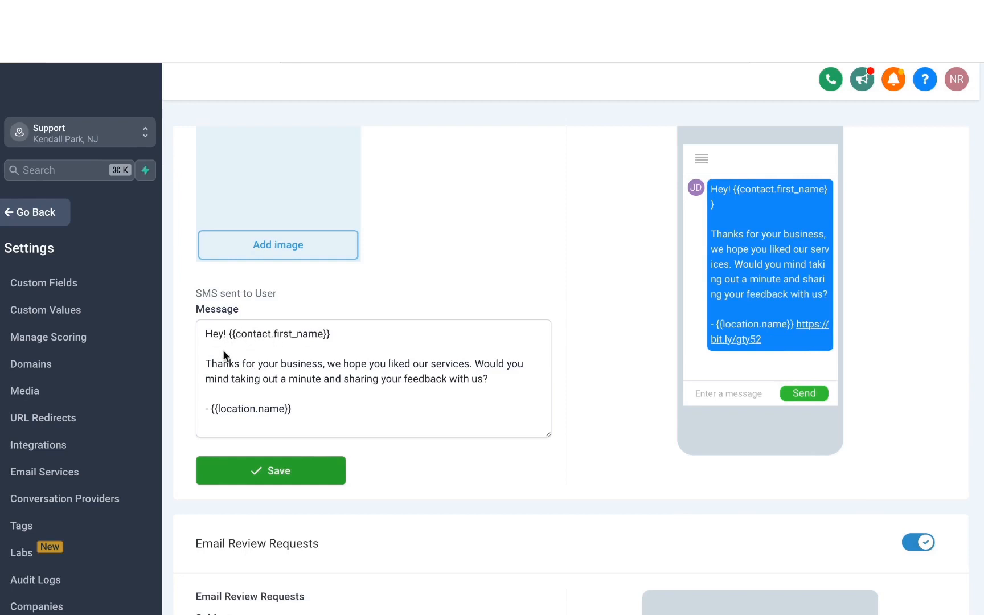
left_click(280, 474)
Review the email review request's subject, heading, message and positive answer together with its tablet preview.
scroll(305, 264, "down", 5)
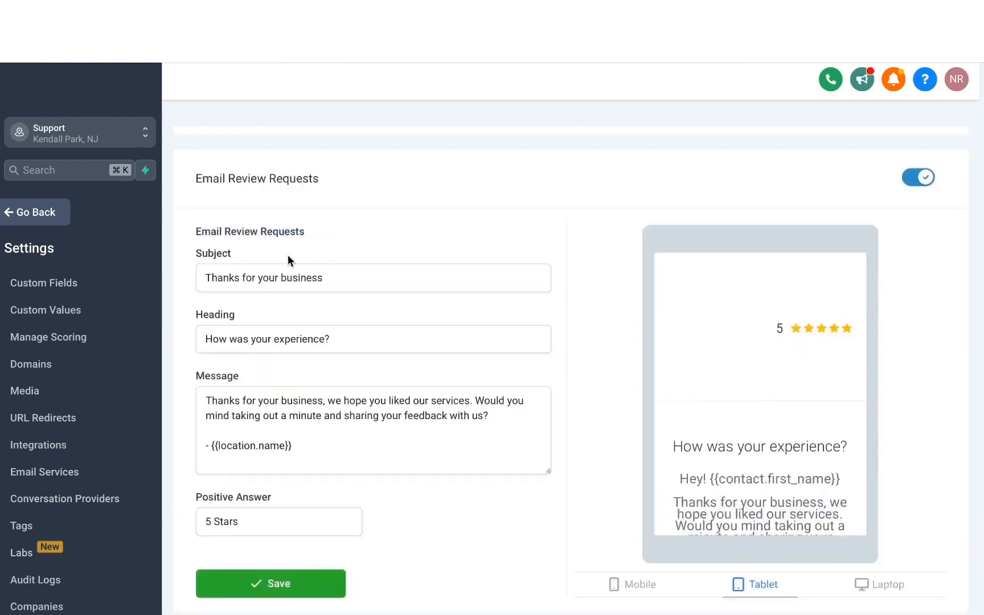
scroll(299, 352, "down", 1)
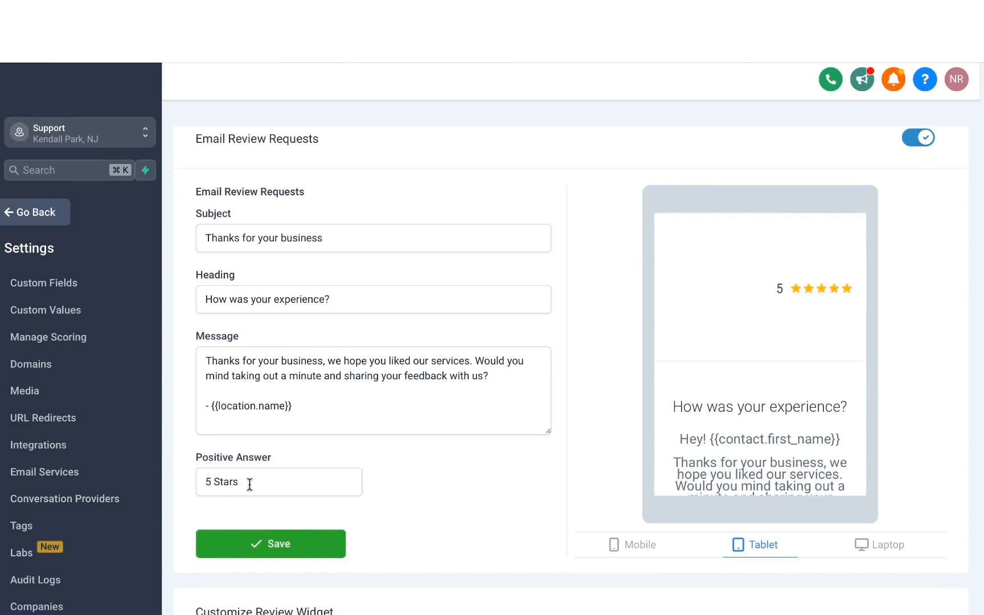
scroll(744, 328, "down", 5)
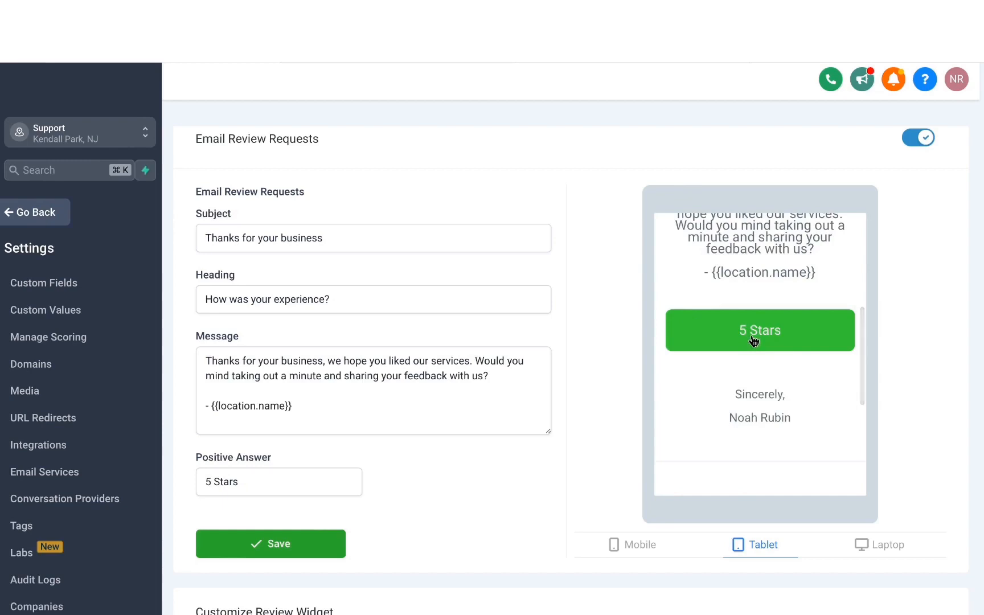
Check the positive answer button in the email preview and save the email review request.
left_click(754, 342)
scroll(391, 441, "down", 1)
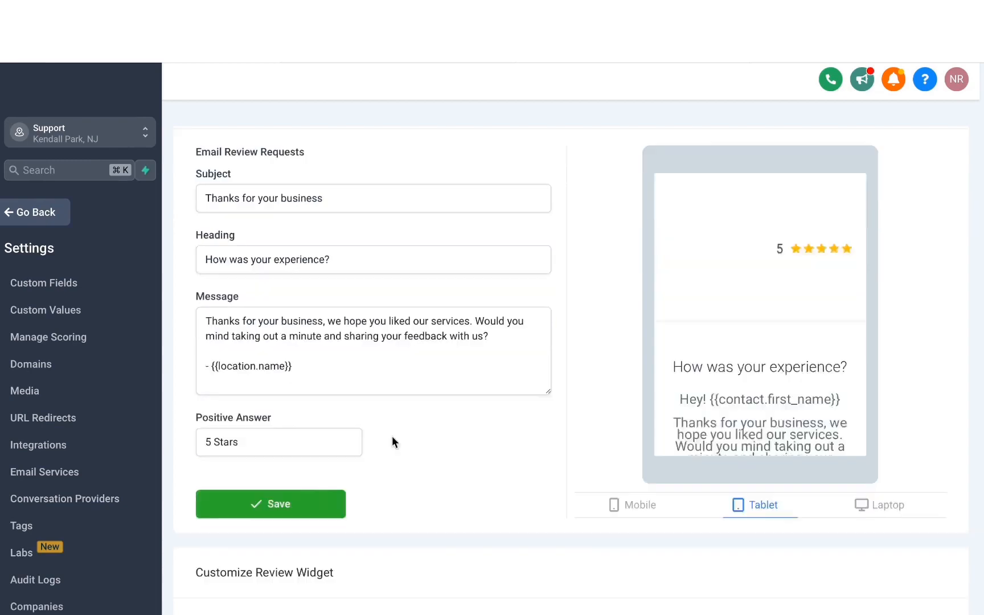
left_click(328, 503)
scroll(447, 453, "down", 1)
Examine the Reputation overview, including its date range options, average rating, invite and review trends, and latest requests and reviews.
left_click(35, 222)
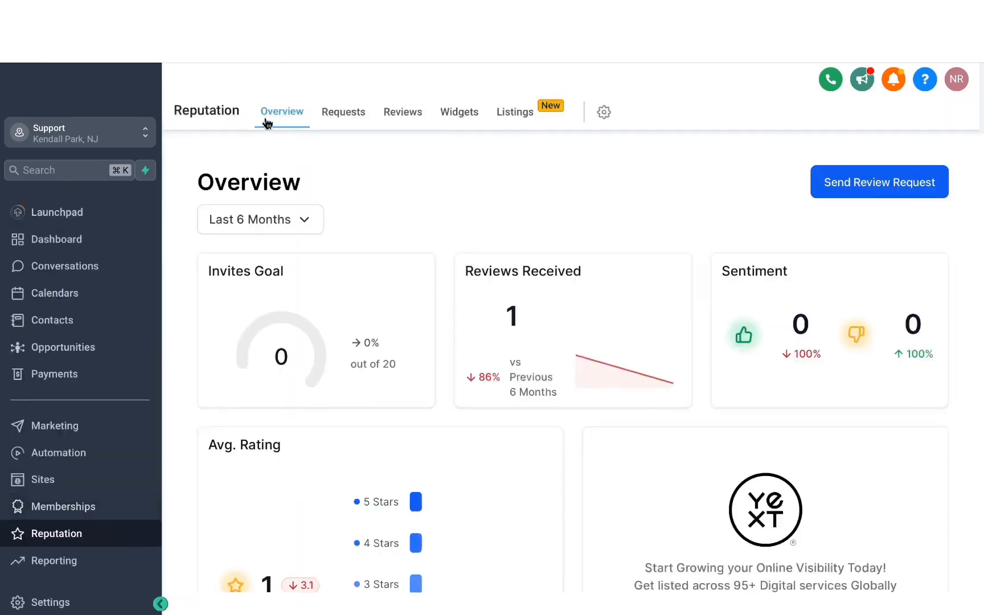
double_click(496, 191)
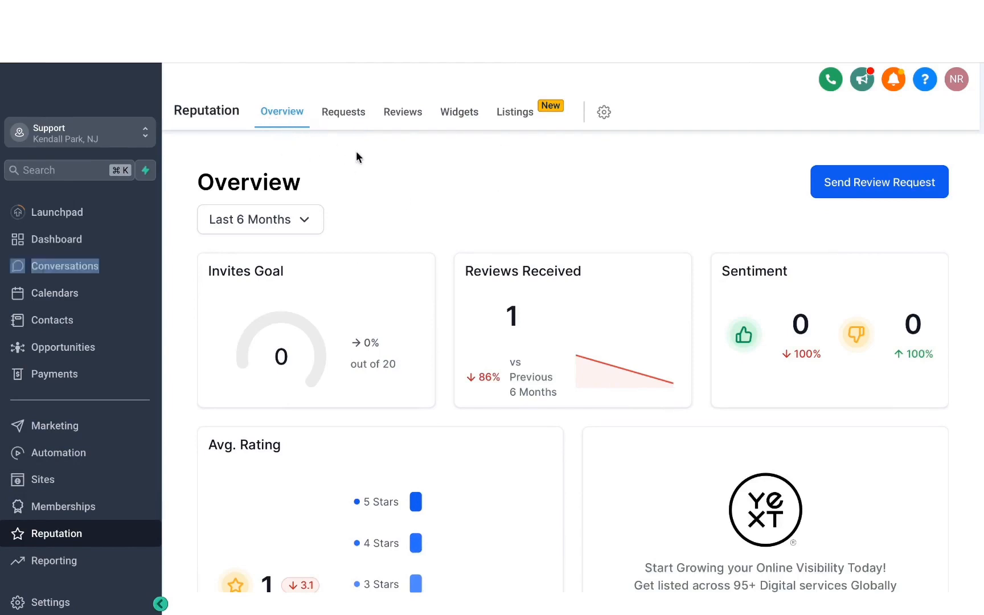
left_click(310, 231)
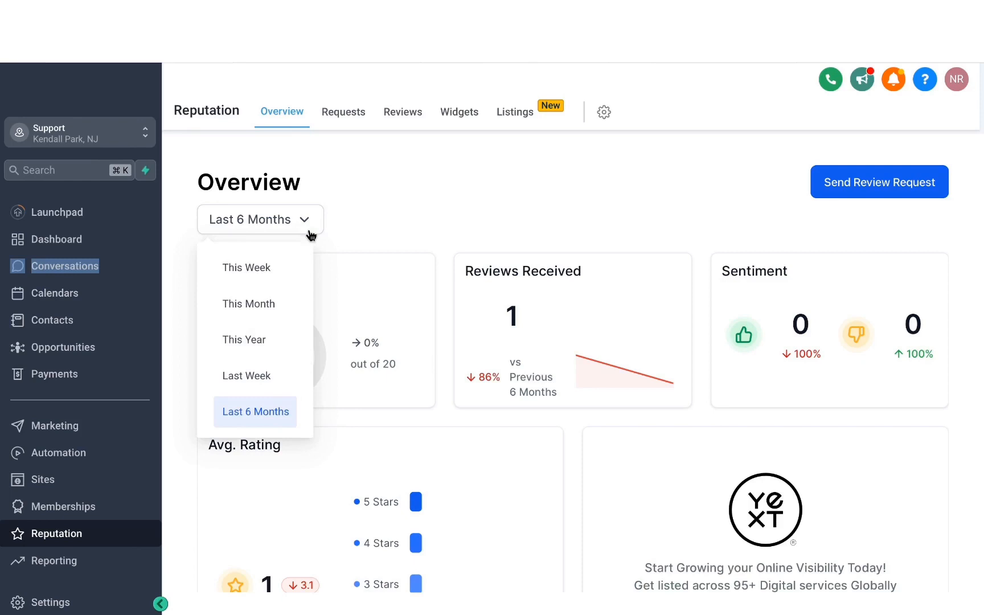
left_click(458, 207)
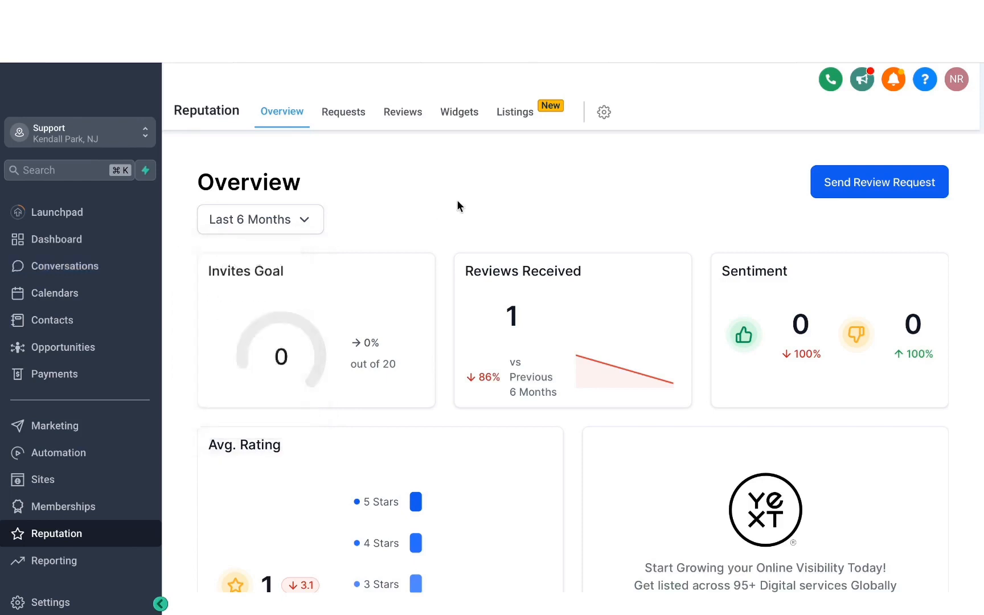
scroll(548, 307, "down", 4)
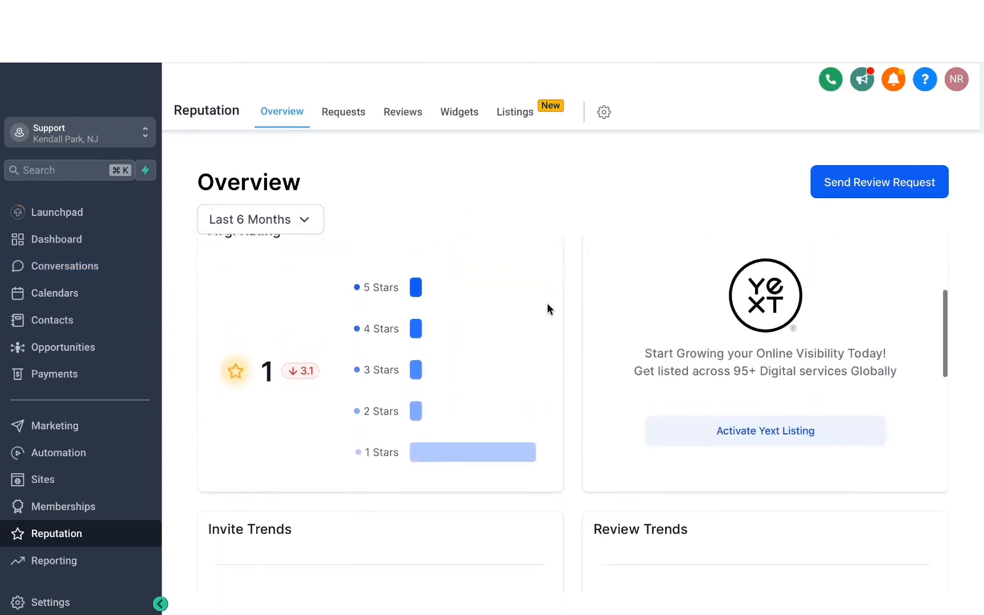
scroll(547, 307, "up", 1)
scroll(547, 307, "down", 1)
scroll(548, 308, "up", 1)
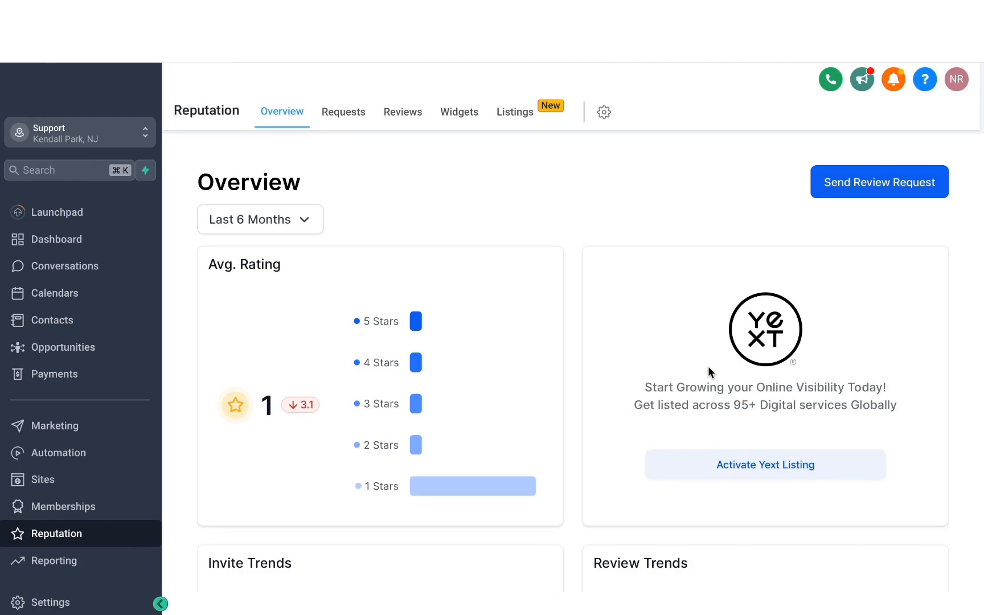
scroll(707, 366, "down", 5)
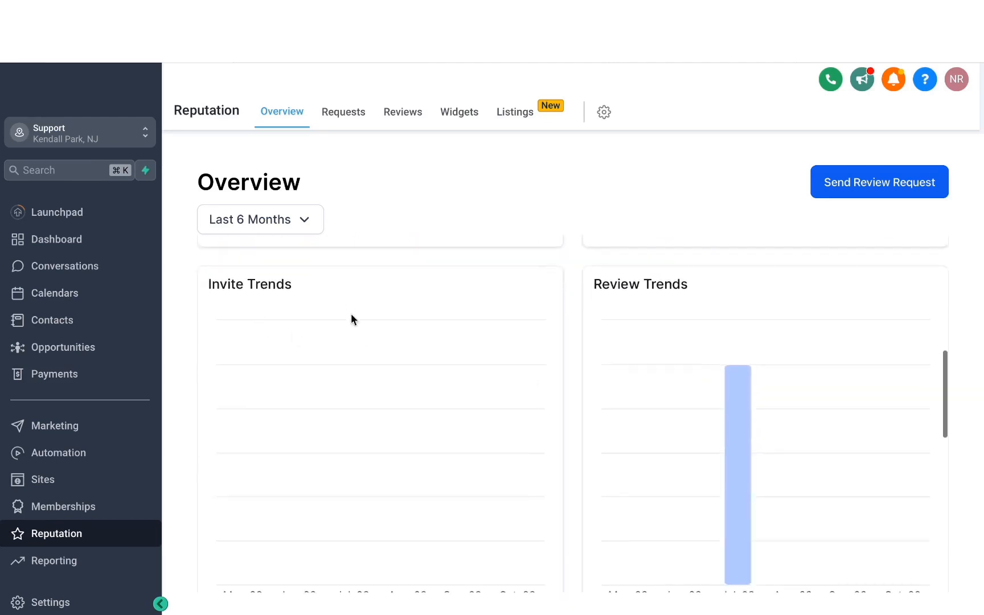
scroll(527, 318, "down", 2)
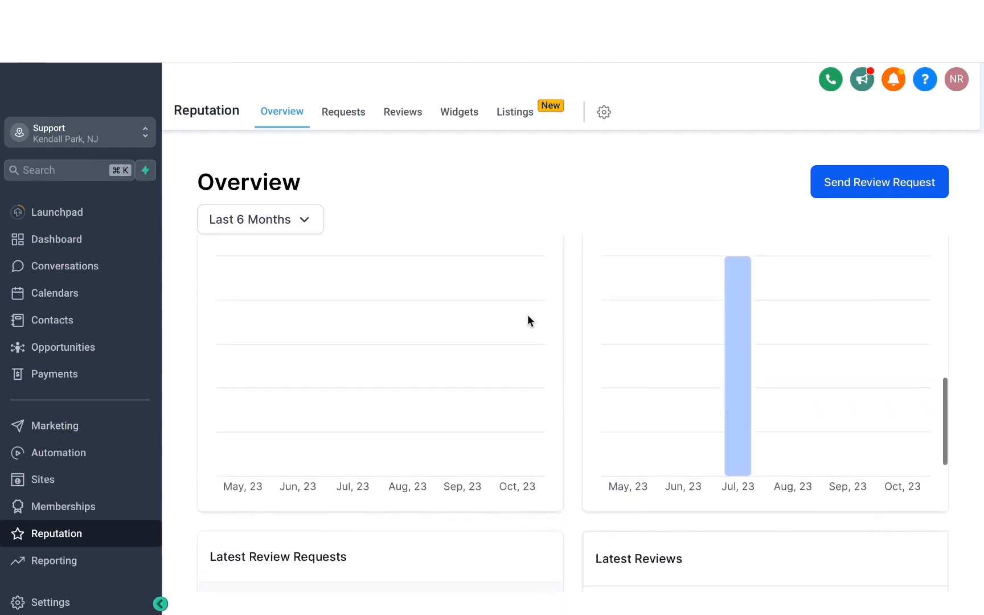
scroll(528, 316, "down", 2)
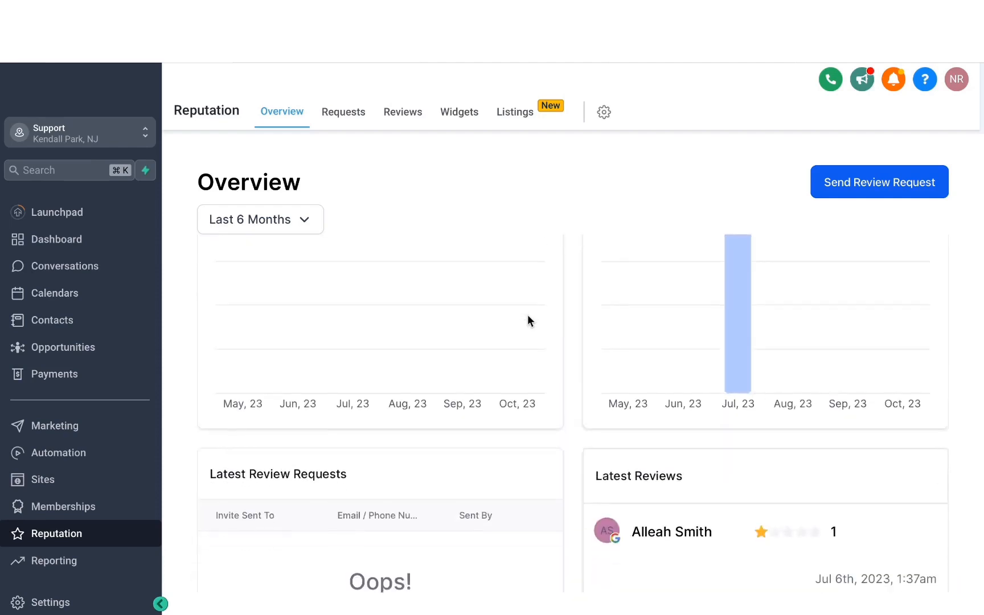
scroll(527, 314, "down", 5)
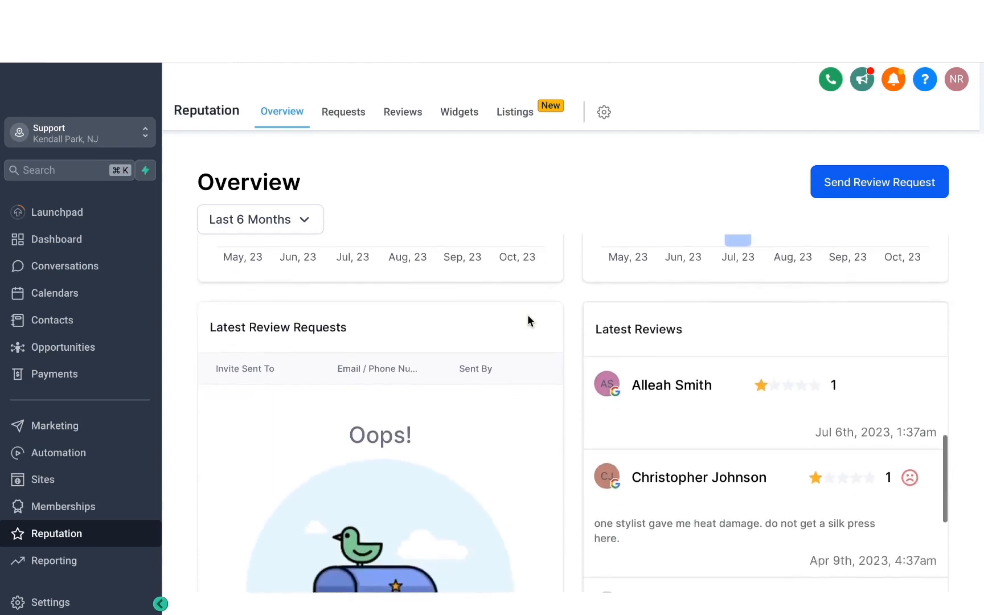
scroll(527, 316, "down", 1)
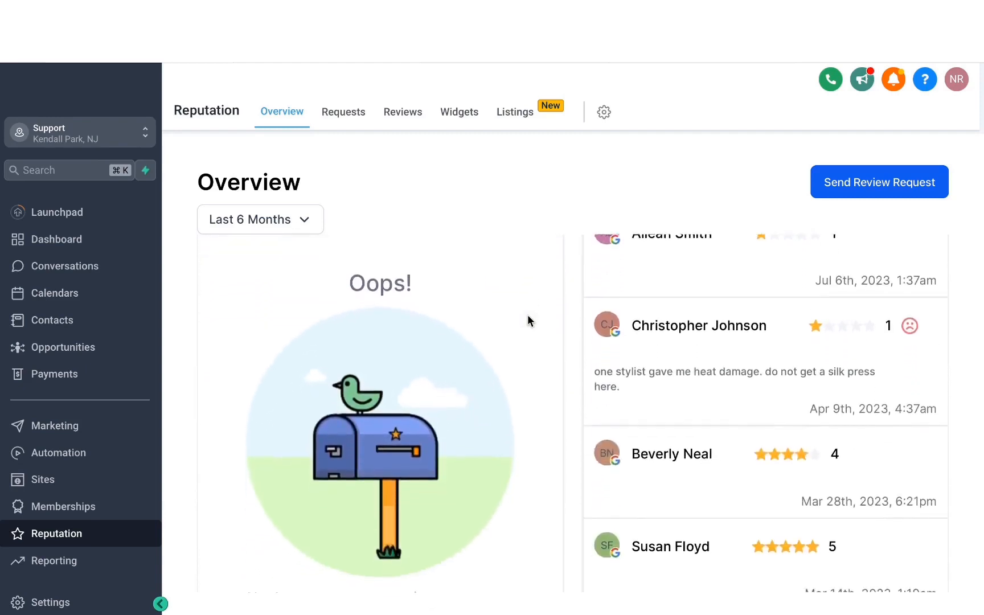
Add a new contact using the copied phone number, send it an SMS review request, and check the request's status.
left_click(852, 192)
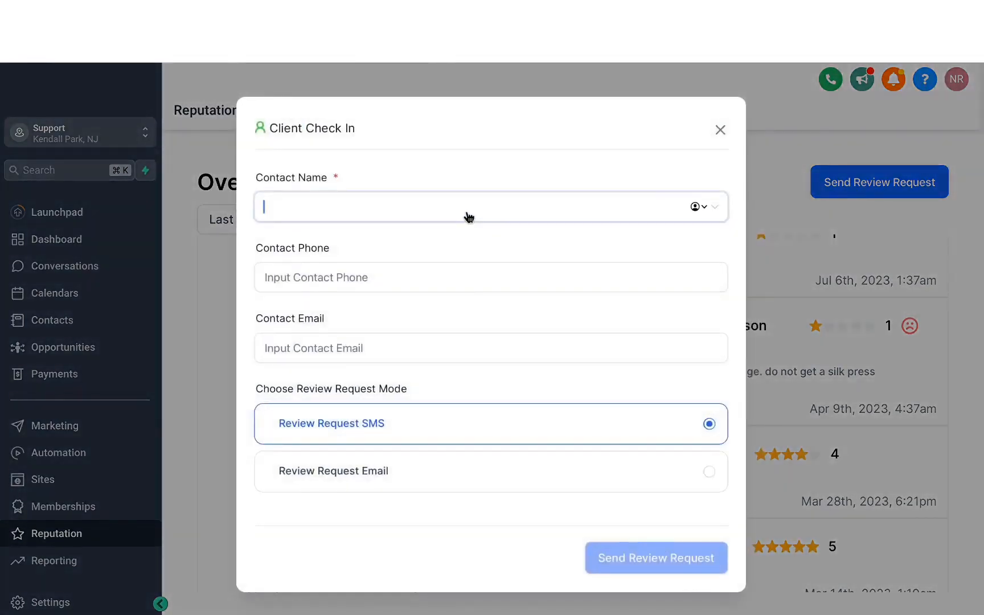
type("mavix")
key("super+a")
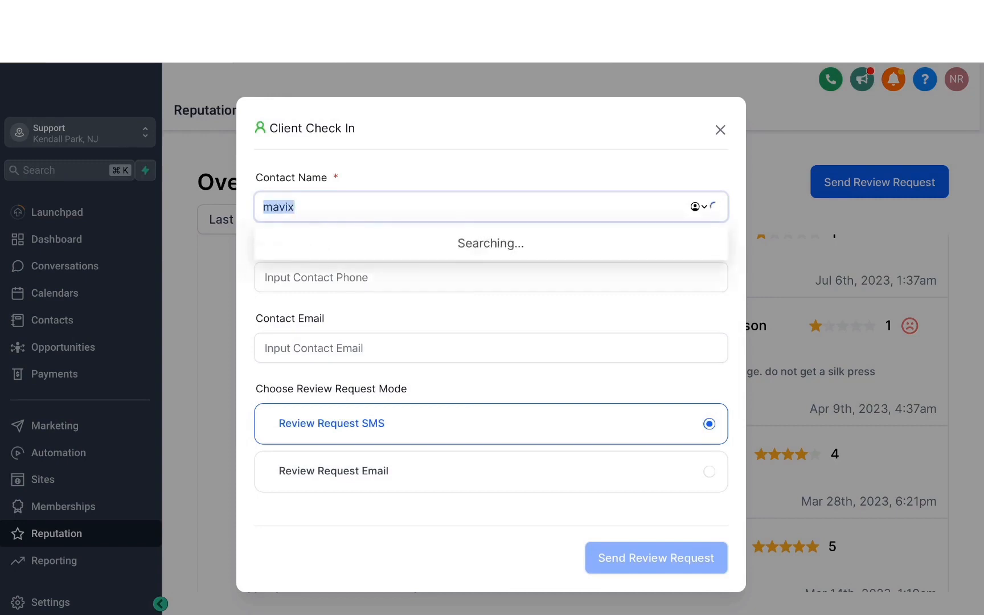
key("super+v")
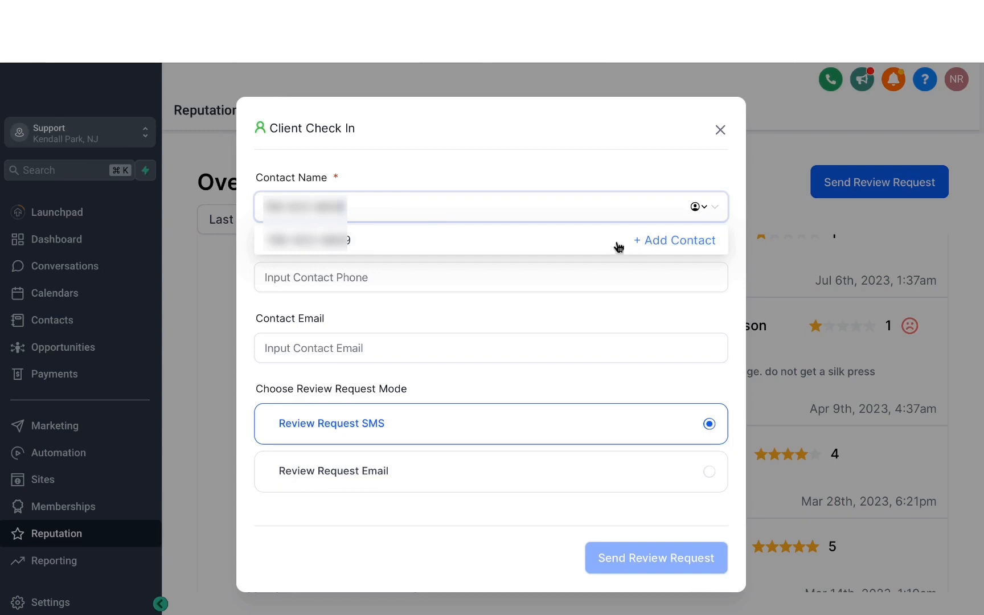
left_click(665, 243)
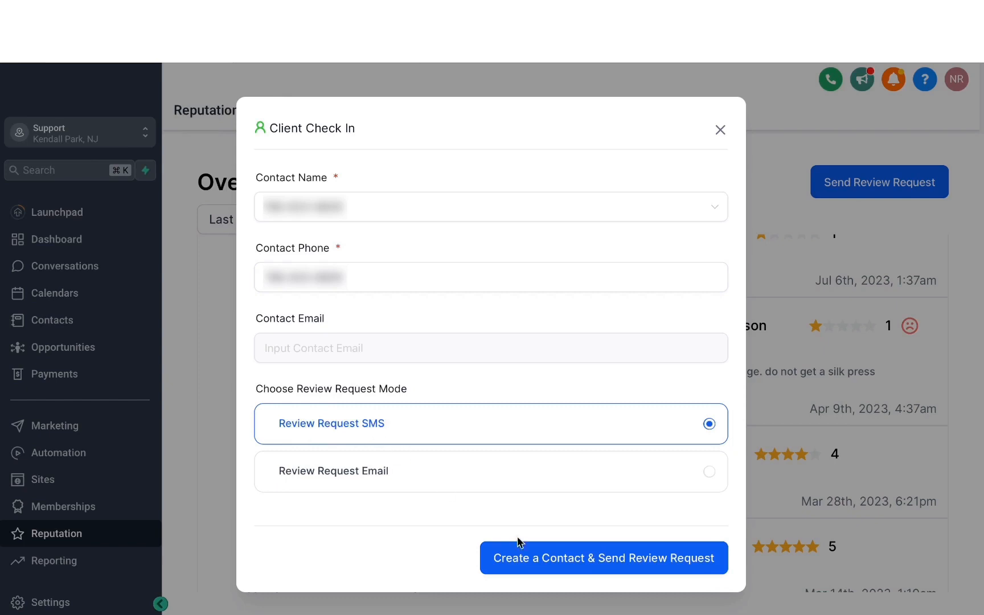
left_click(573, 564)
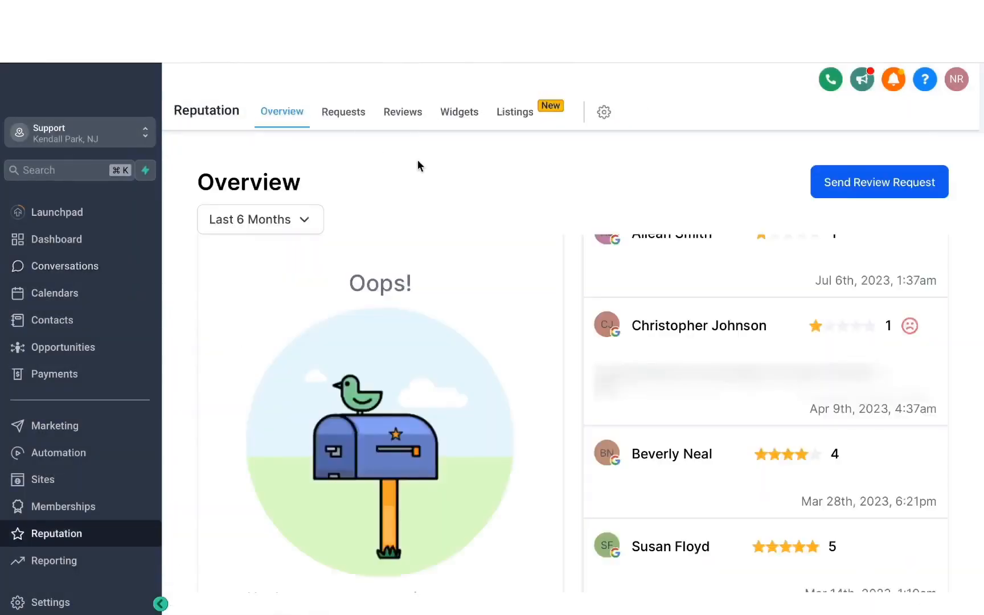
left_click(345, 117)
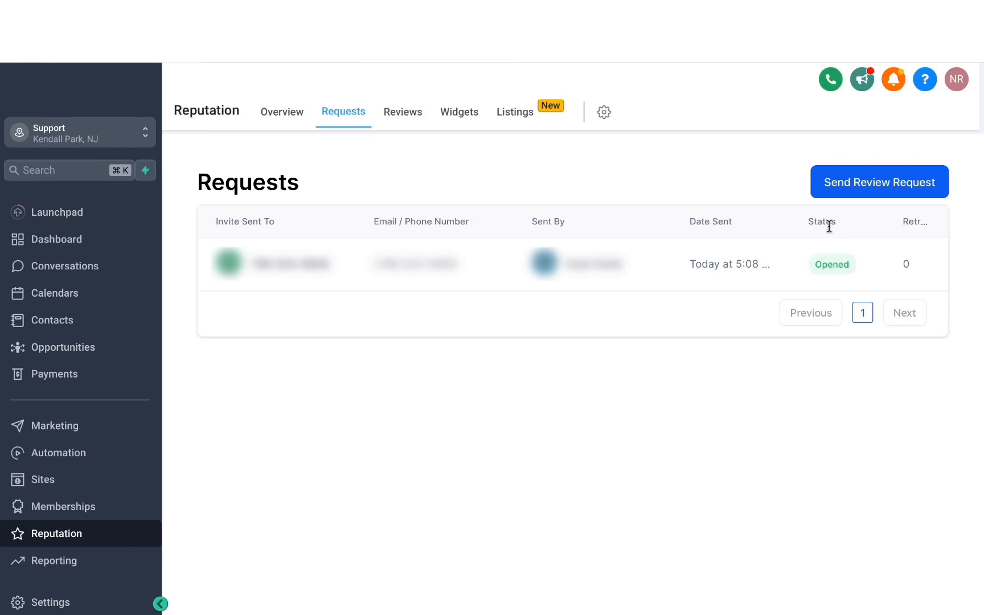
Browse the received reviews and their source filter options, and open the reply field of the most recent review.
left_click(404, 115)
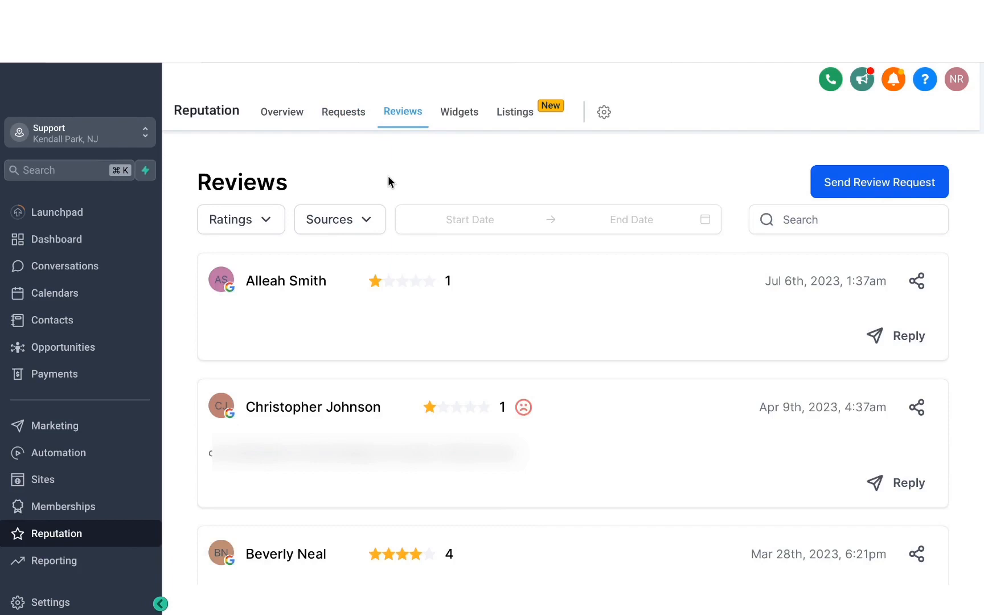
left_click(366, 222)
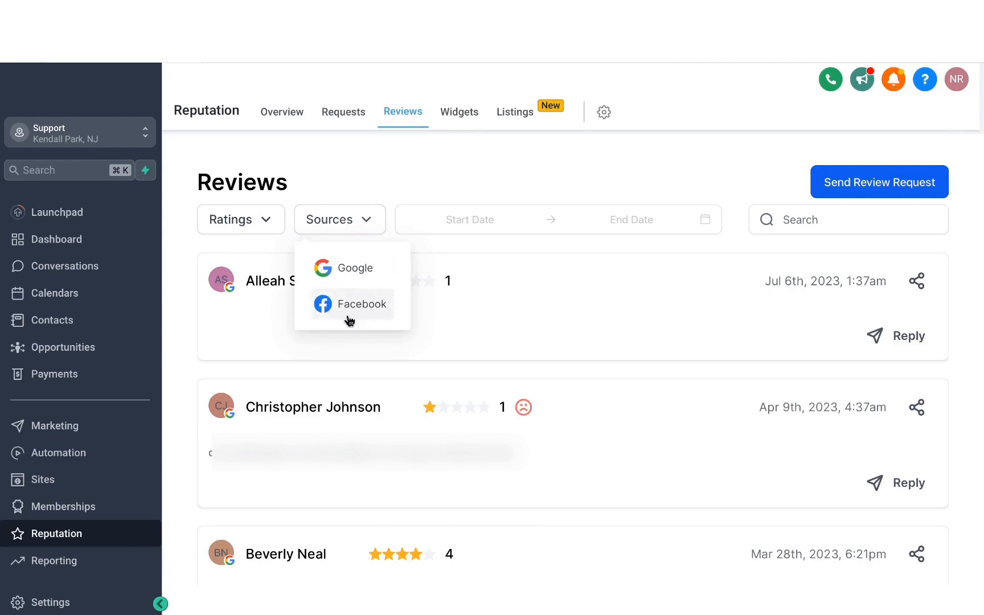
left_click(395, 169)
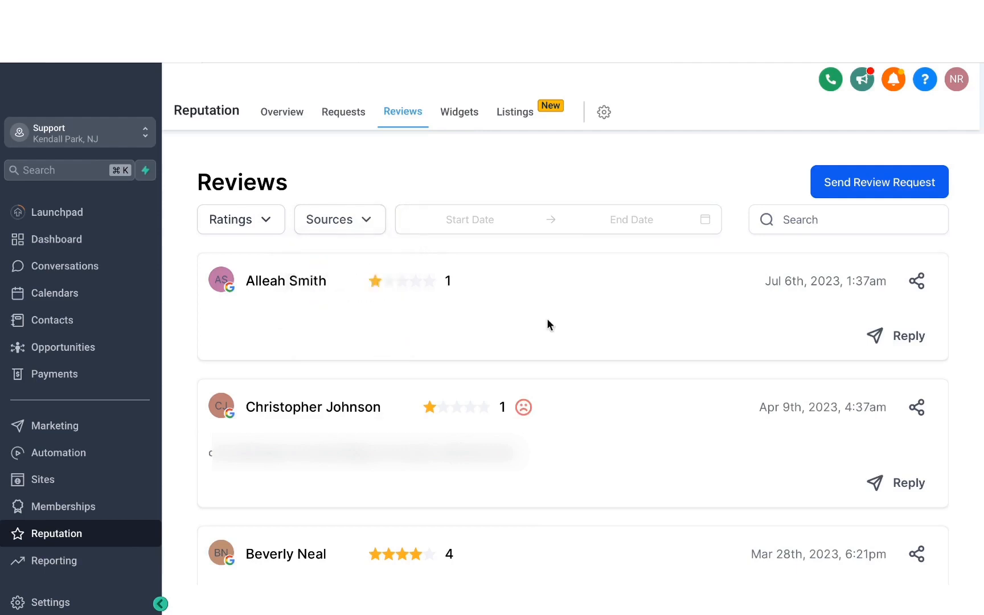
scroll(470, 340, "down", 10)
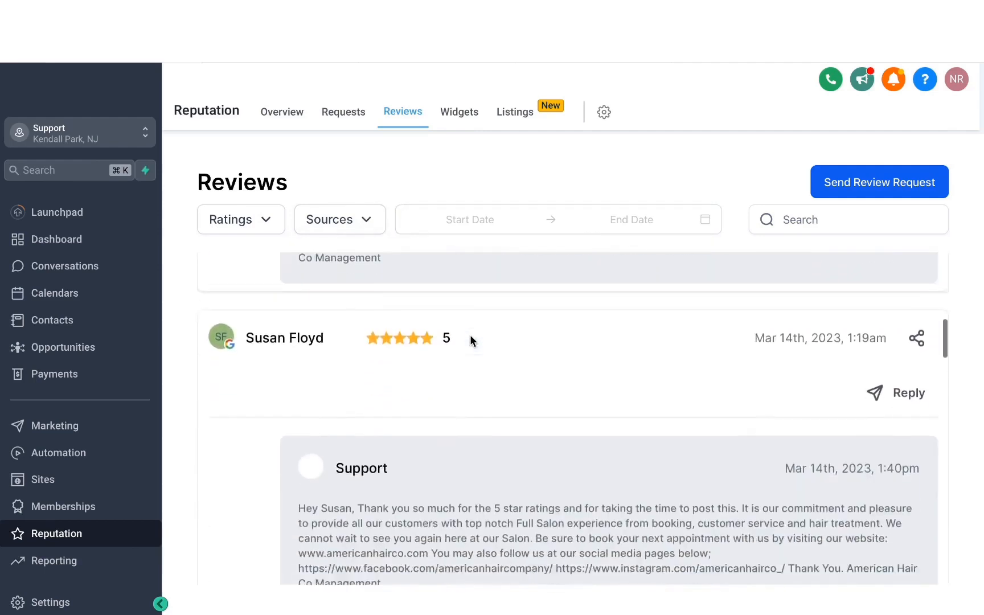
scroll(470, 340, "up", 10)
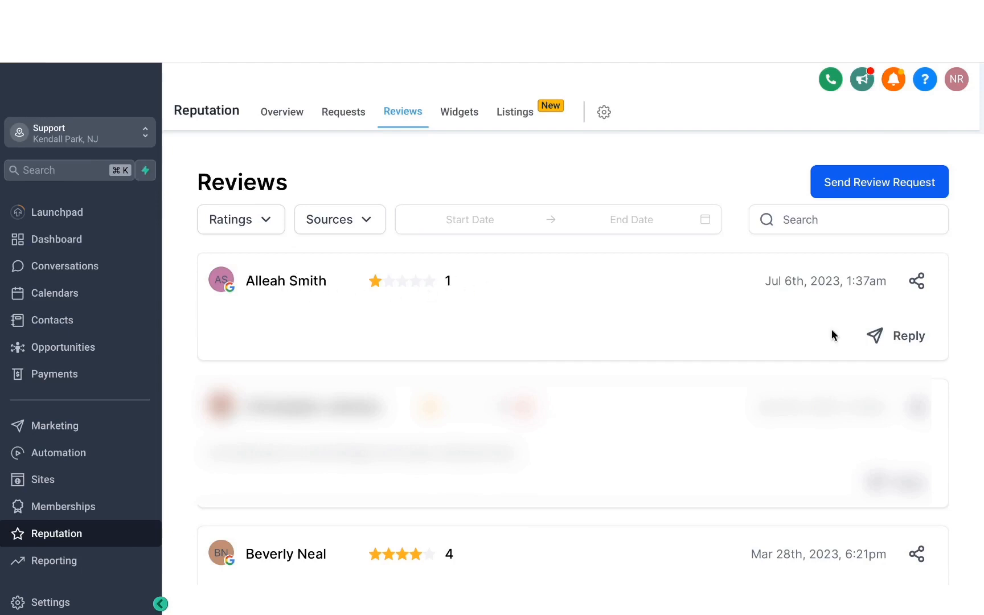
left_click(900, 341)
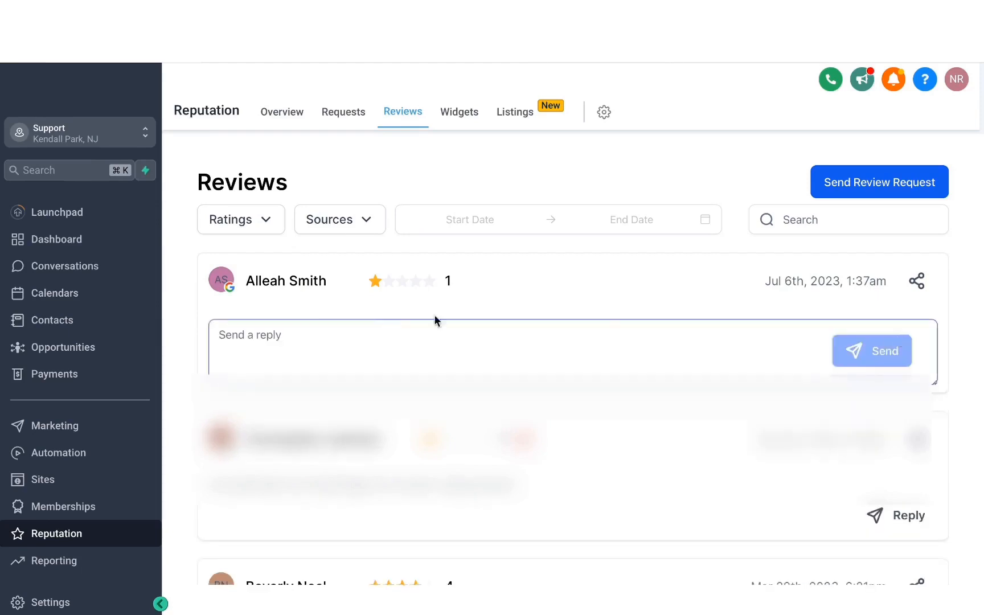
left_click(334, 338)
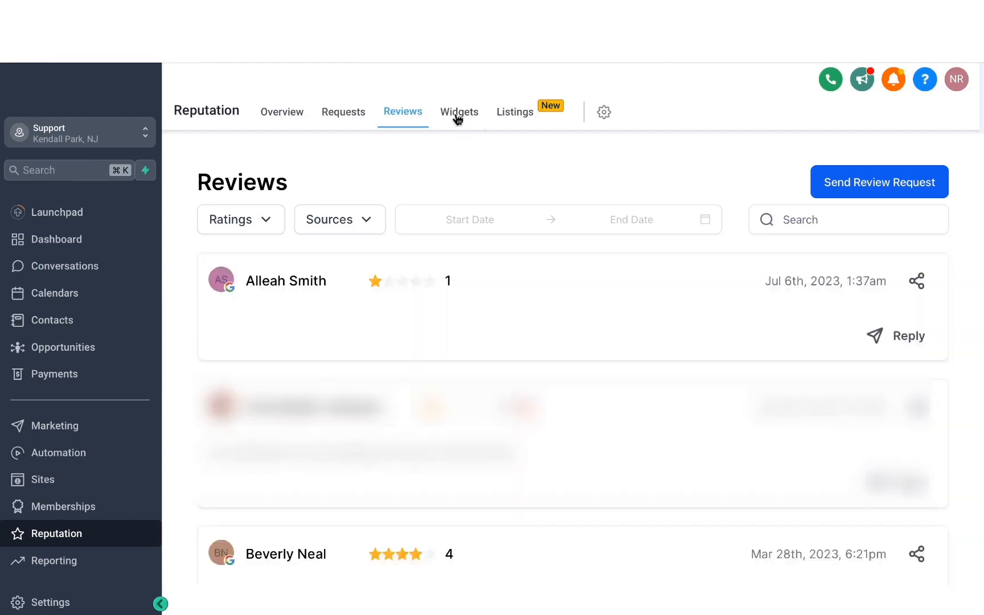
Create a review widget of type Masonry with a maximum of 10 reviews and only Google as its review source.
left_click(458, 117)
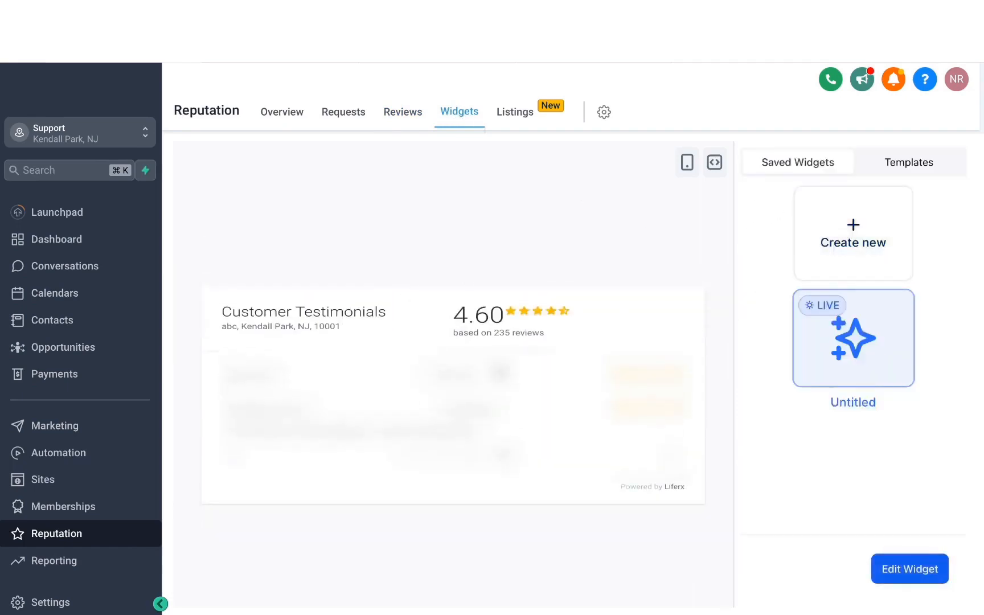
left_click(850, 242)
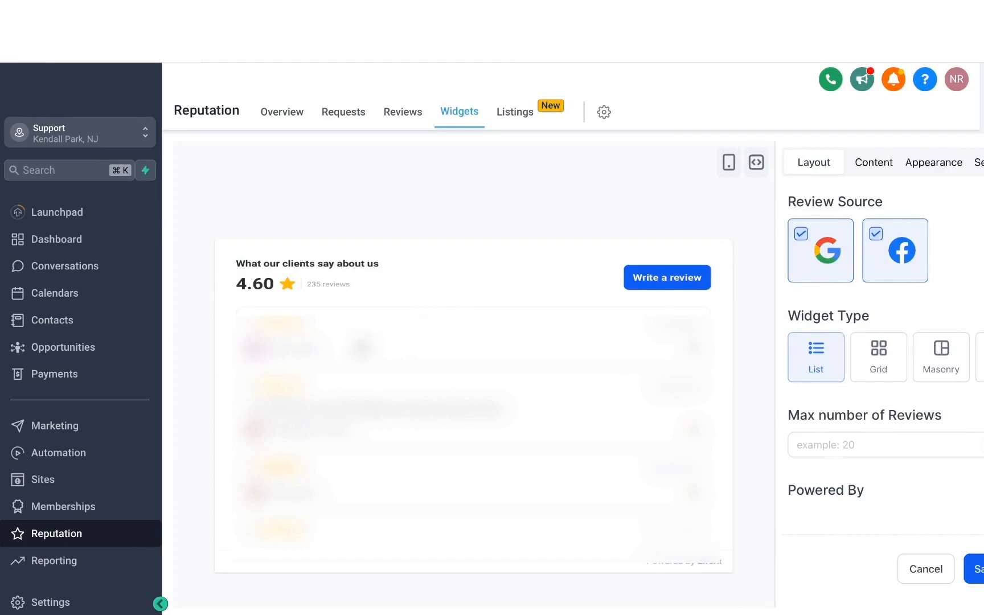
scroll(468, 398, "down", 3)
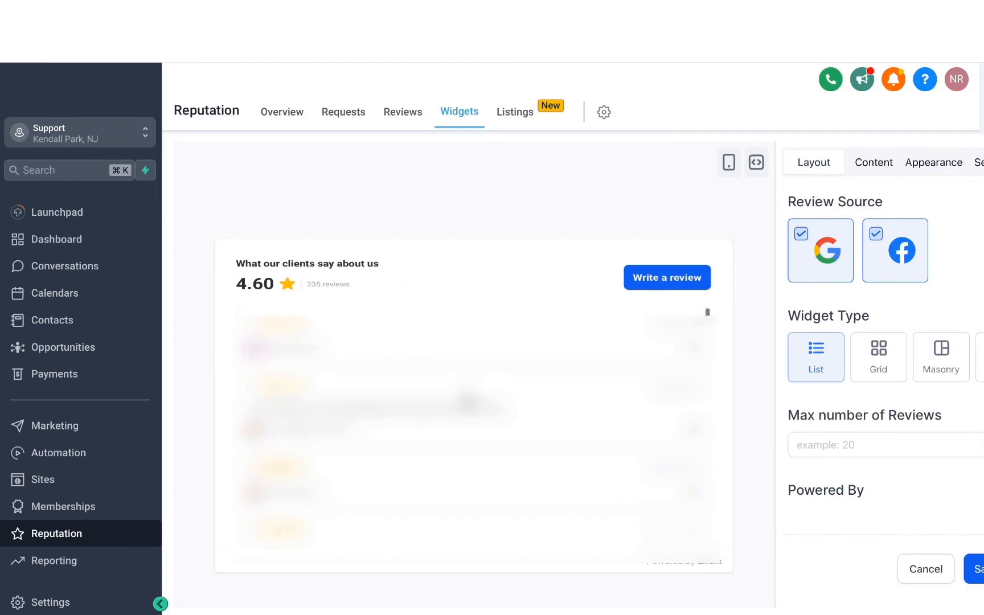
left_click(877, 367)
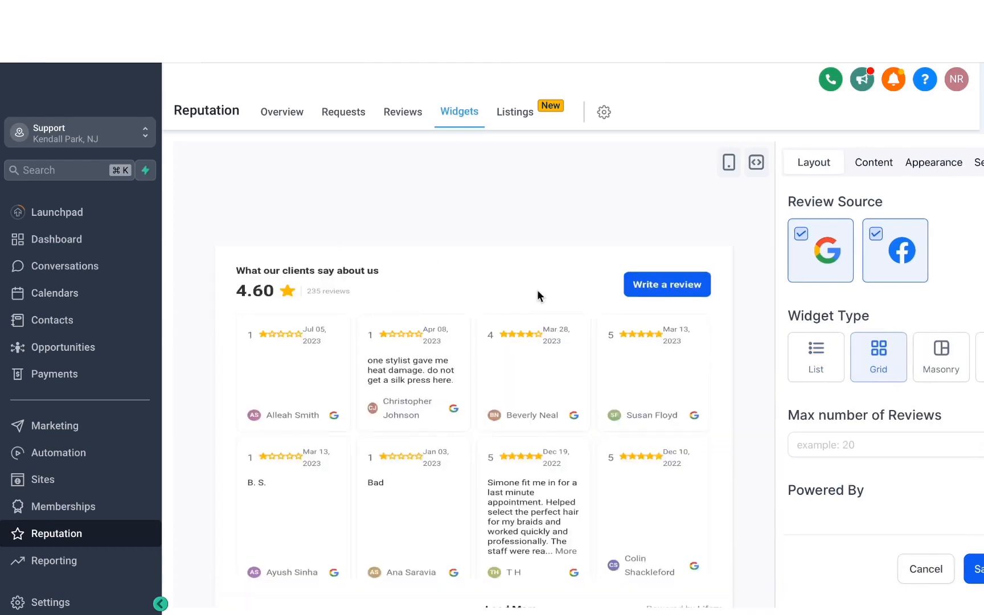
left_click(939, 364)
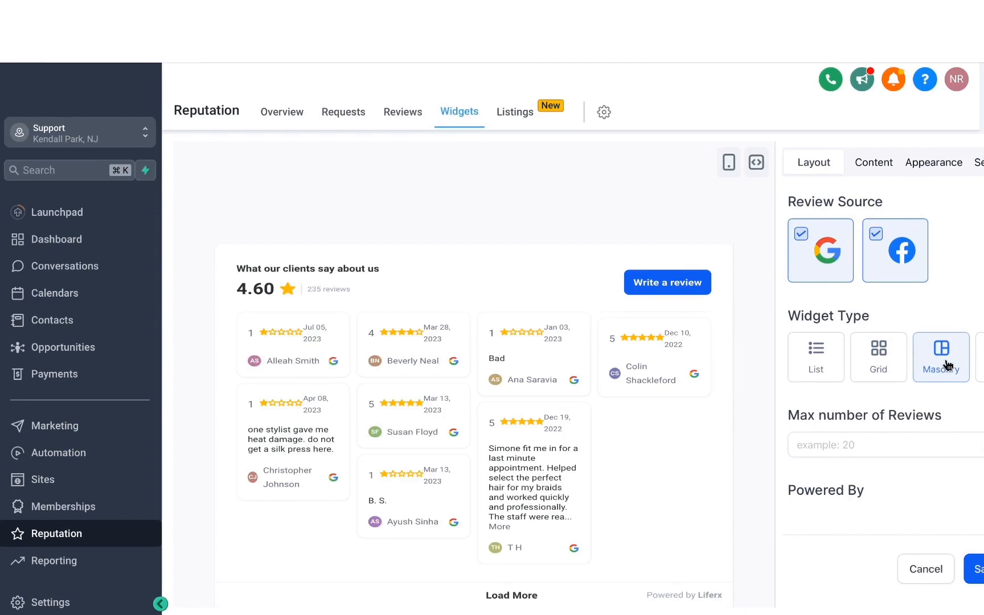
left_click(841, 445)
type("10")
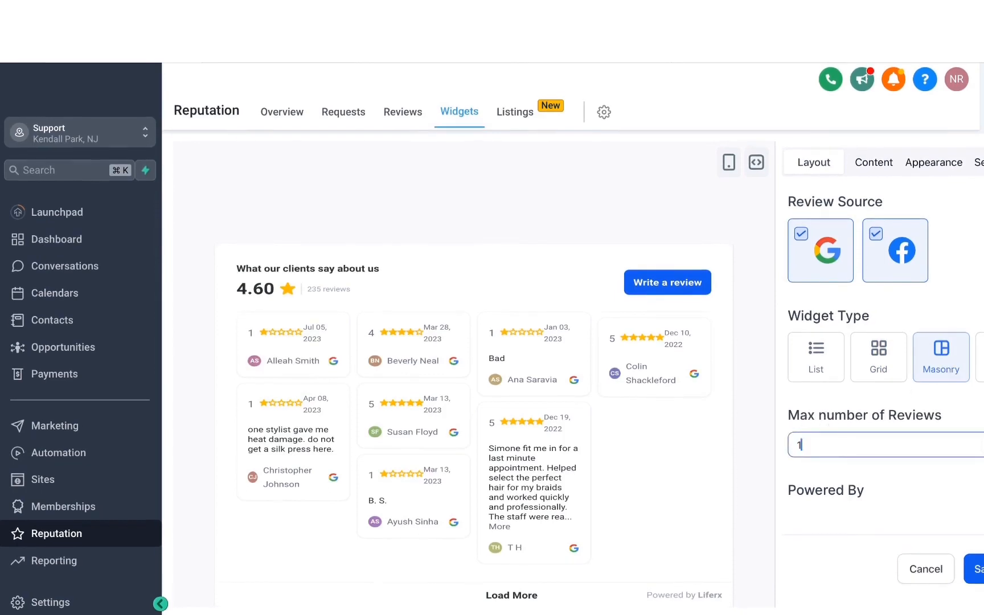
left_click(853, 475)
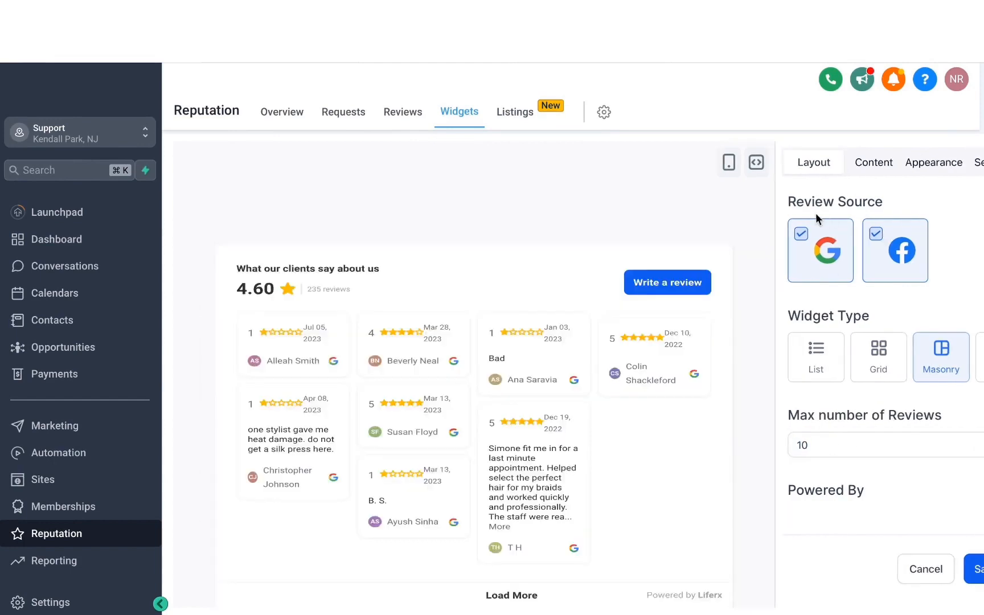
left_click(876, 234)
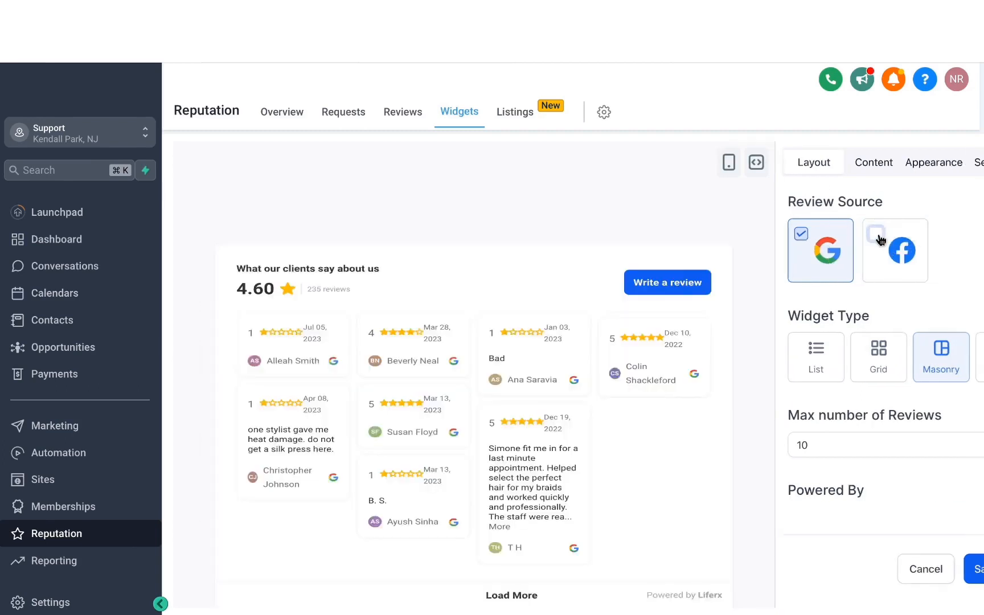
Set the widget's heading to "See what our customers have to say" and review its description and header options.
left_click(872, 163)
left_click(809, 246)
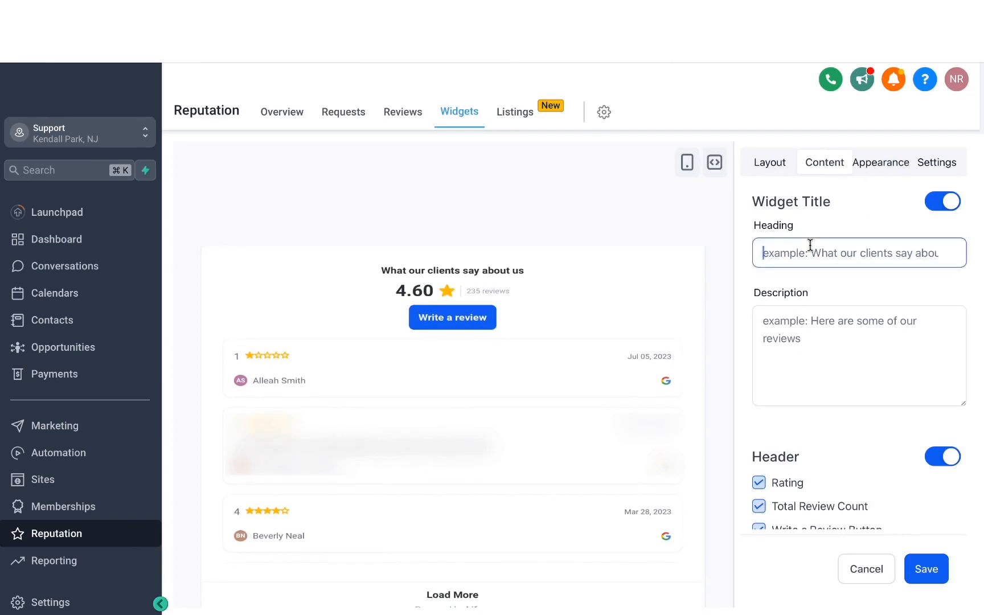
type("See wha")
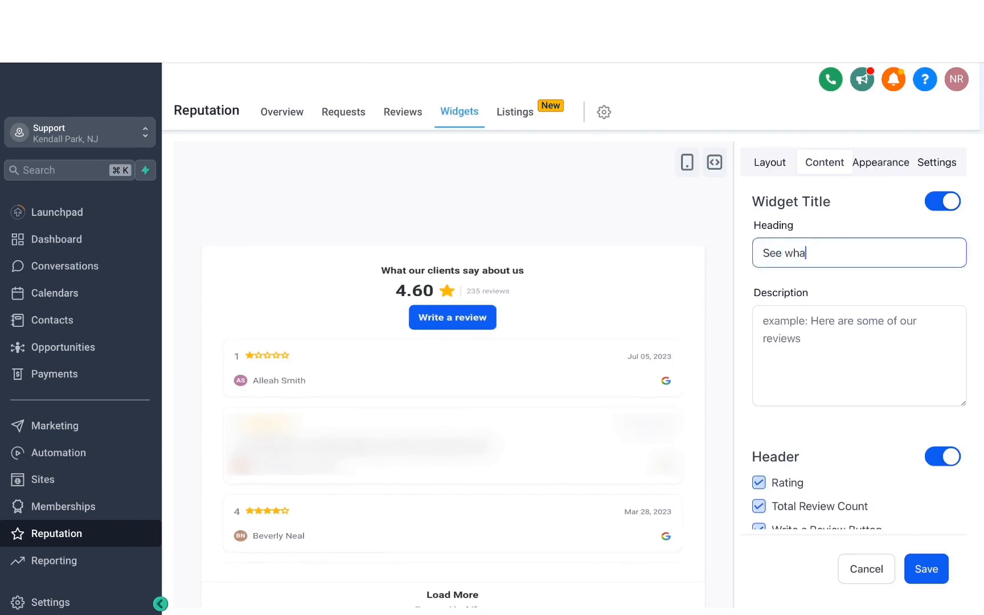
type("t our customers have to say")
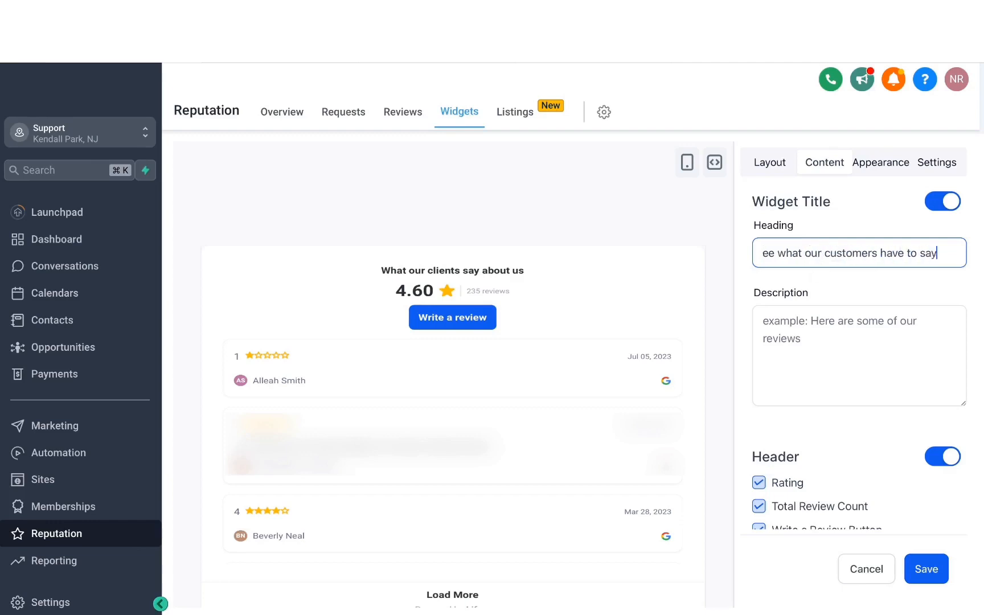
left_click(366, 262)
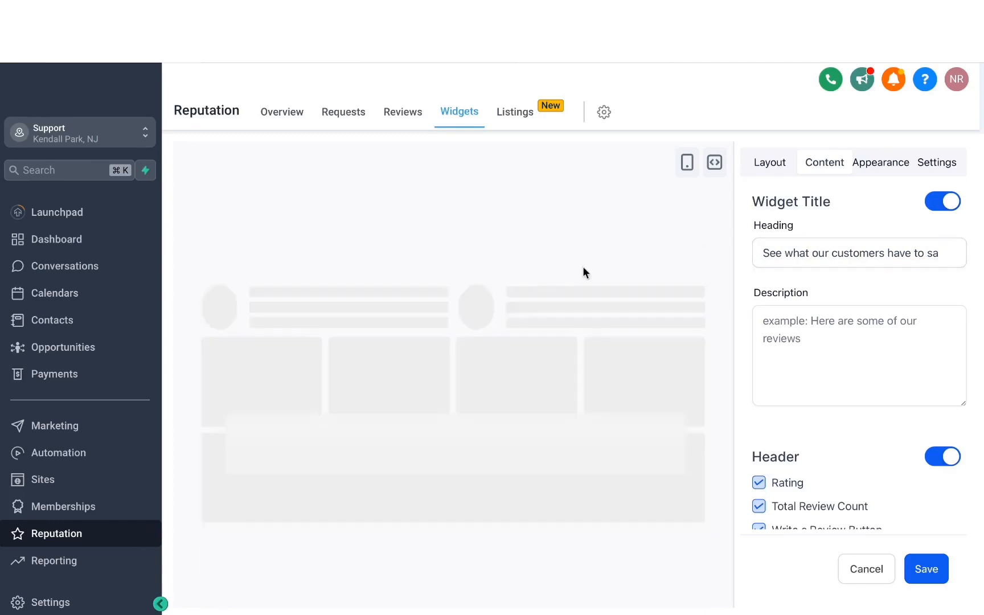
left_click(790, 319)
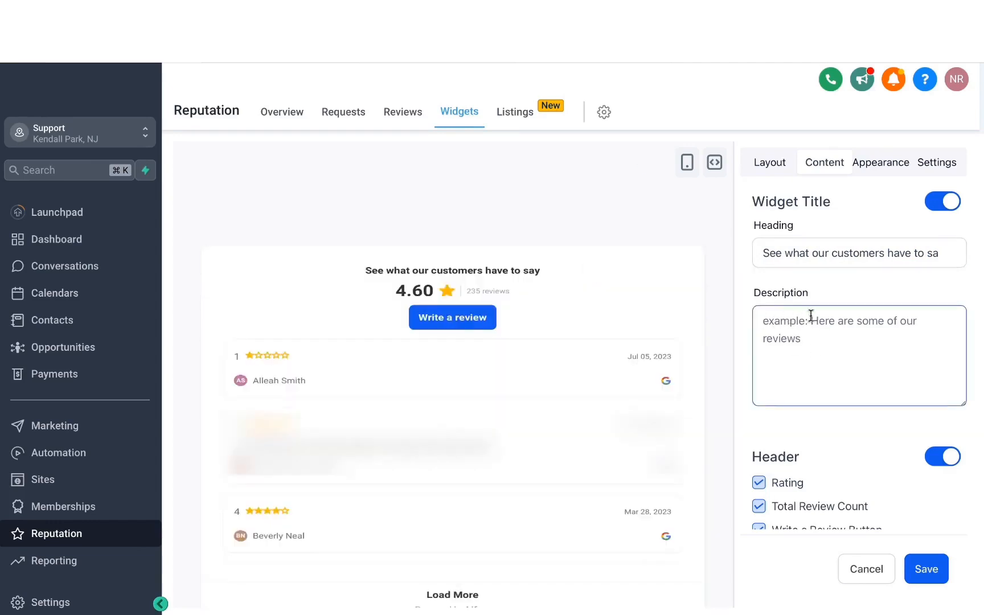
scroll(872, 455, "down", 1)
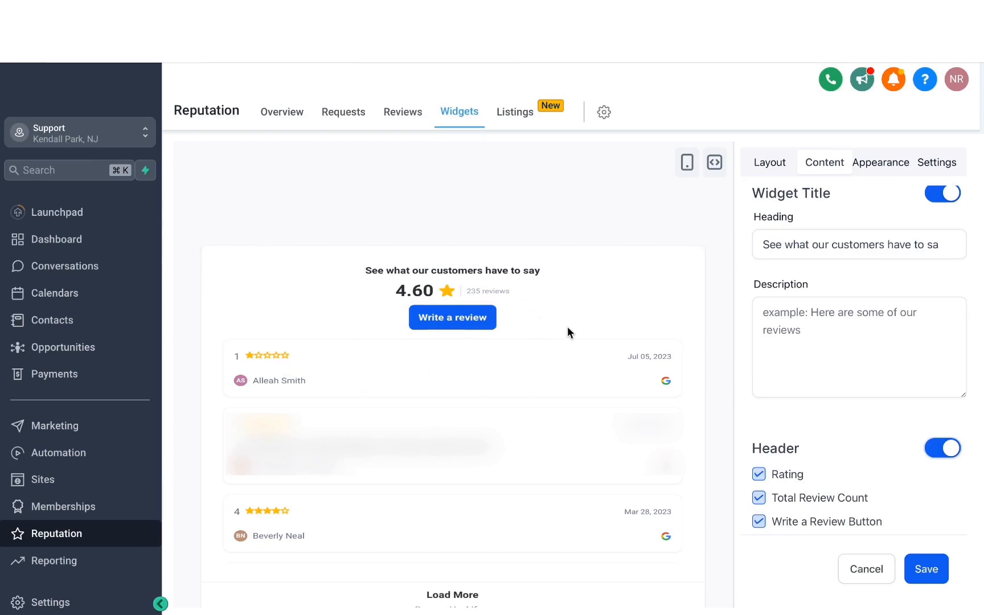
Apply the Dark theme to the widget and save it under the name "Google review widget".
left_click(882, 166)
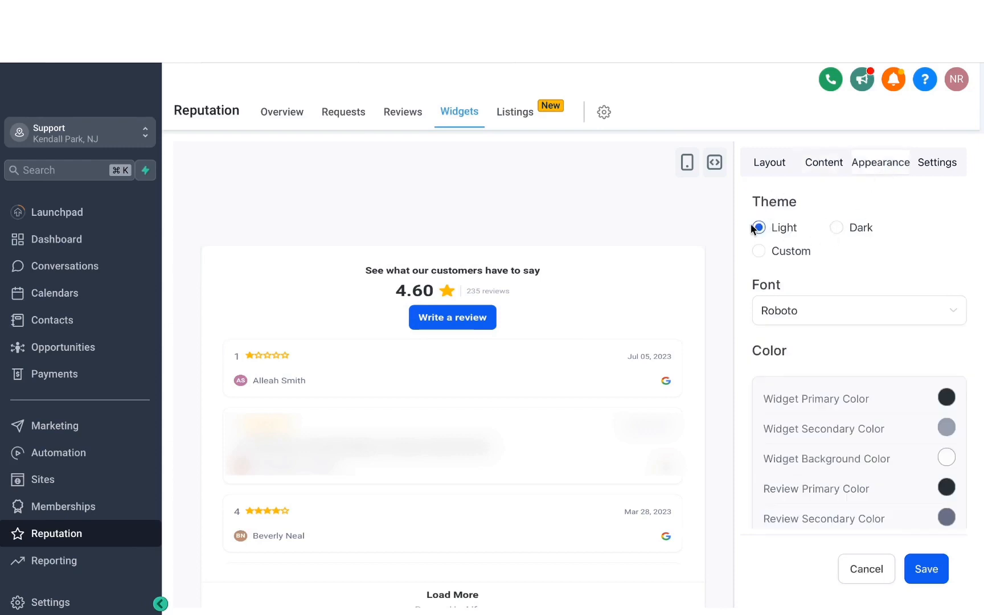
left_click(836, 227)
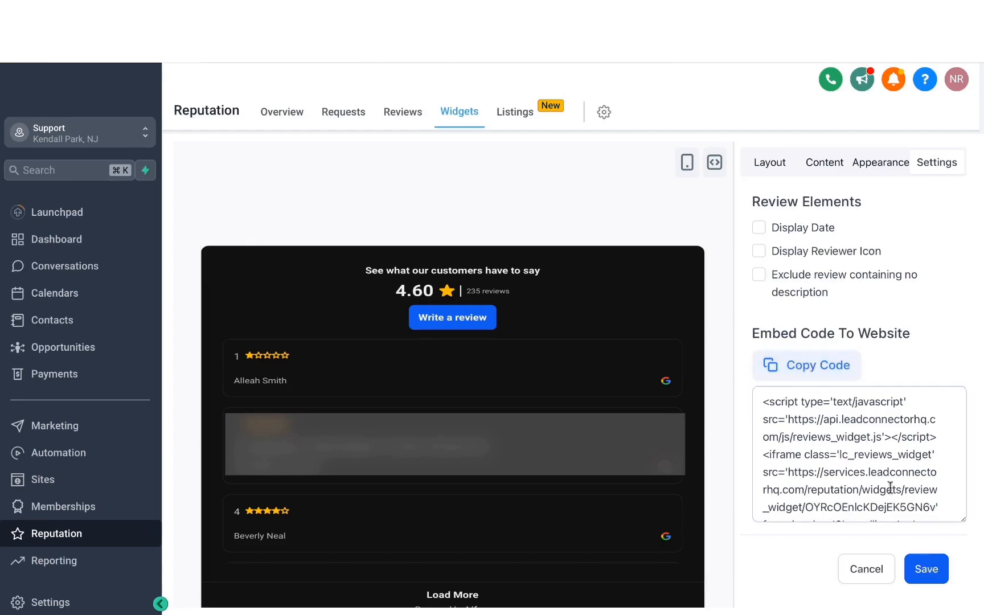
left_click(924, 569)
left_click(415, 342)
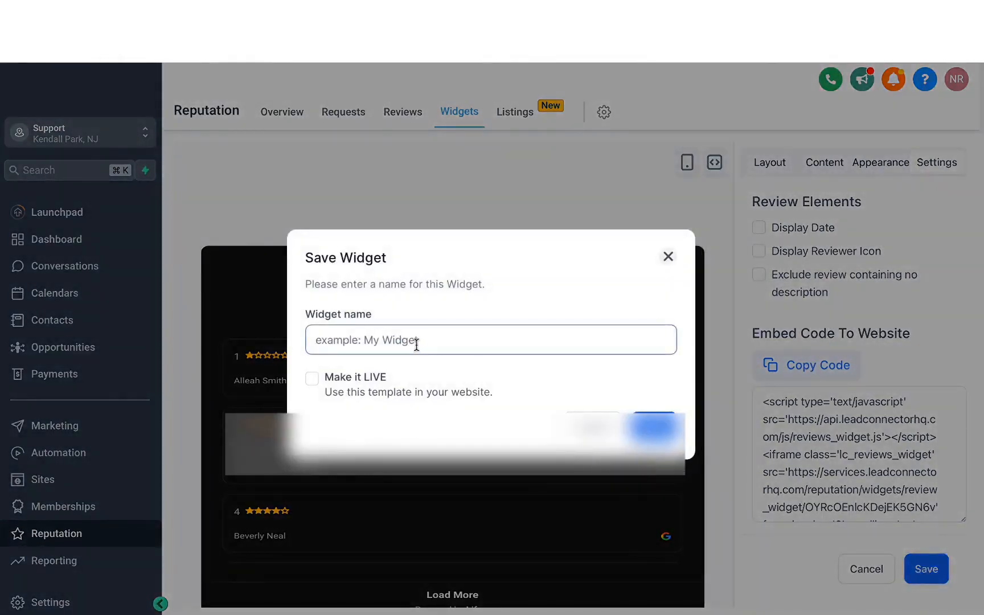
type("Google review widget")
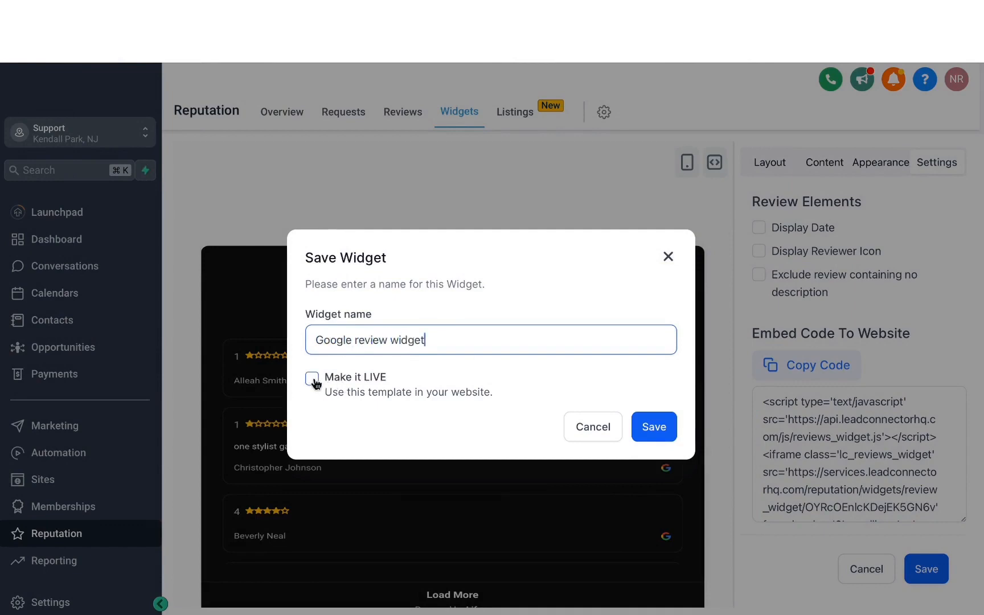
left_click(656, 428)
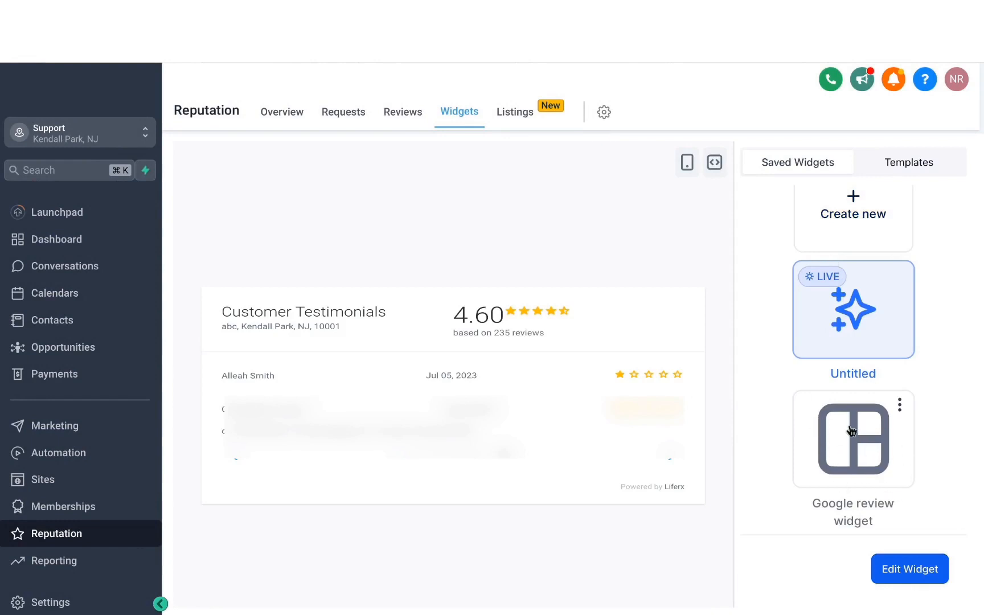
Look over the saved widgets and open the online business listings of the Reputation section.
scroll(838, 350, "up", 2)
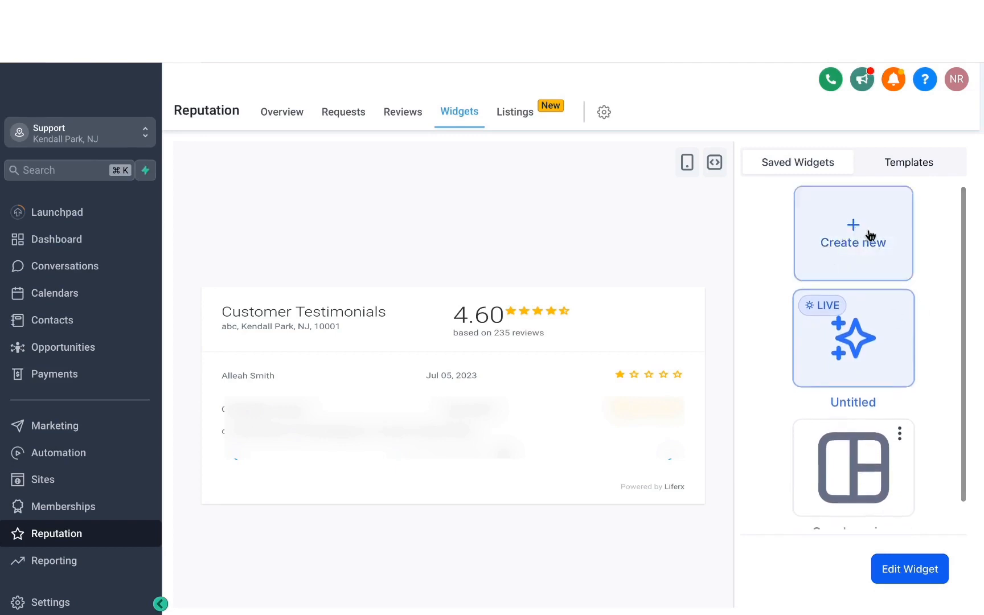
left_click(514, 112)
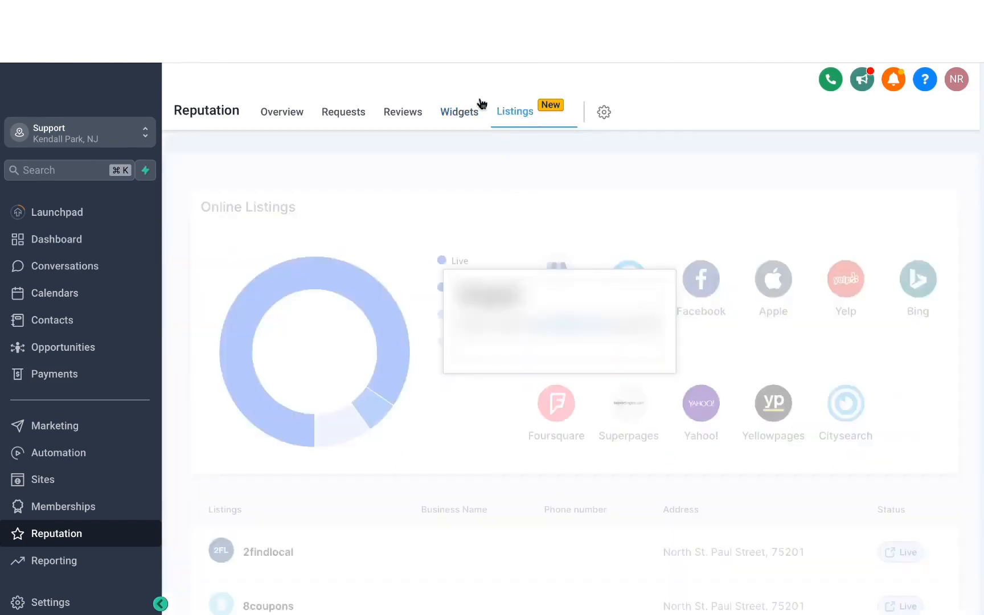